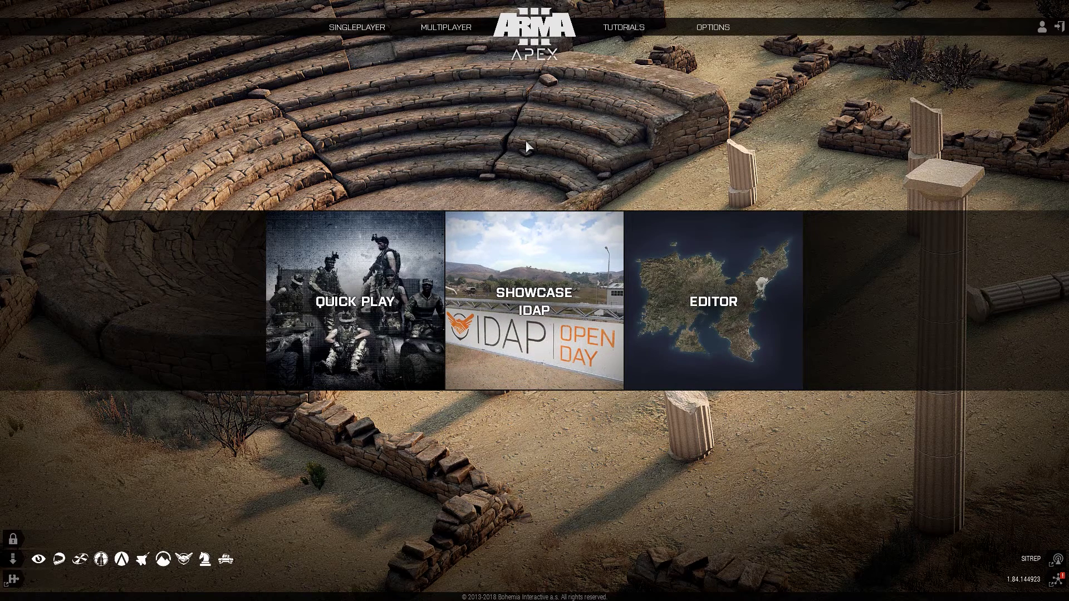
# Step: Open the scenario editor on the Virtual Reality map
pyautogui.moveTo(359, 27)
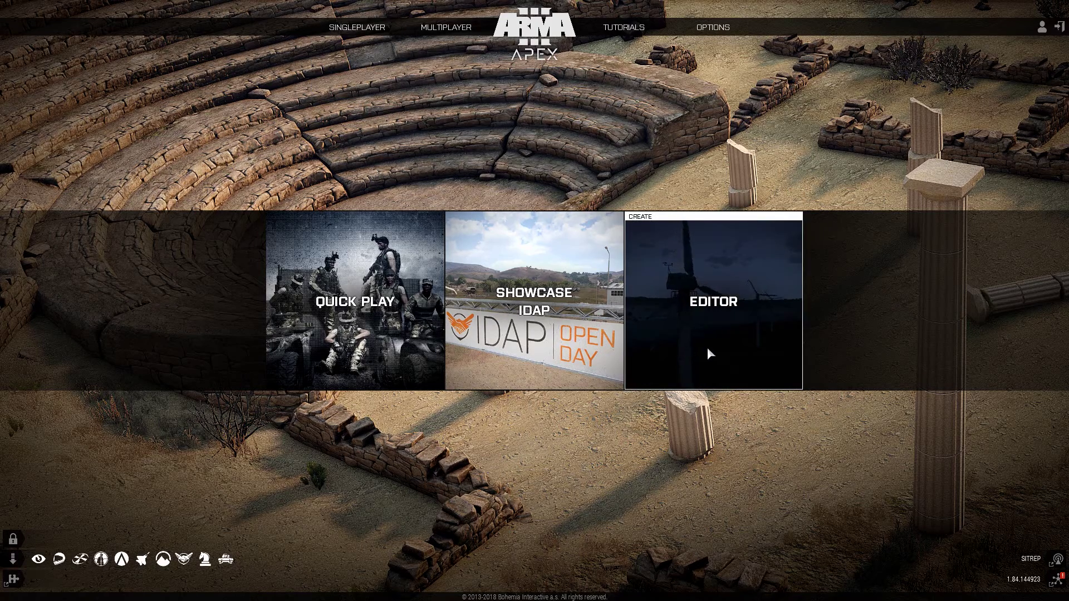
pyautogui.click(744, 344)
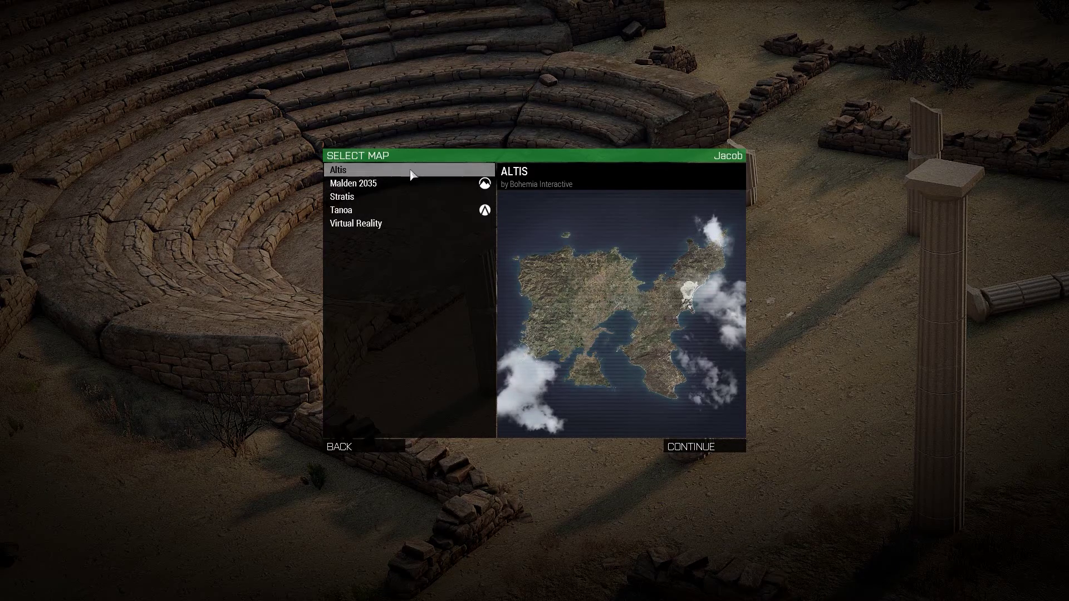
pyautogui.click(389, 196)
pyautogui.click(390, 184)
pyautogui.click(392, 199)
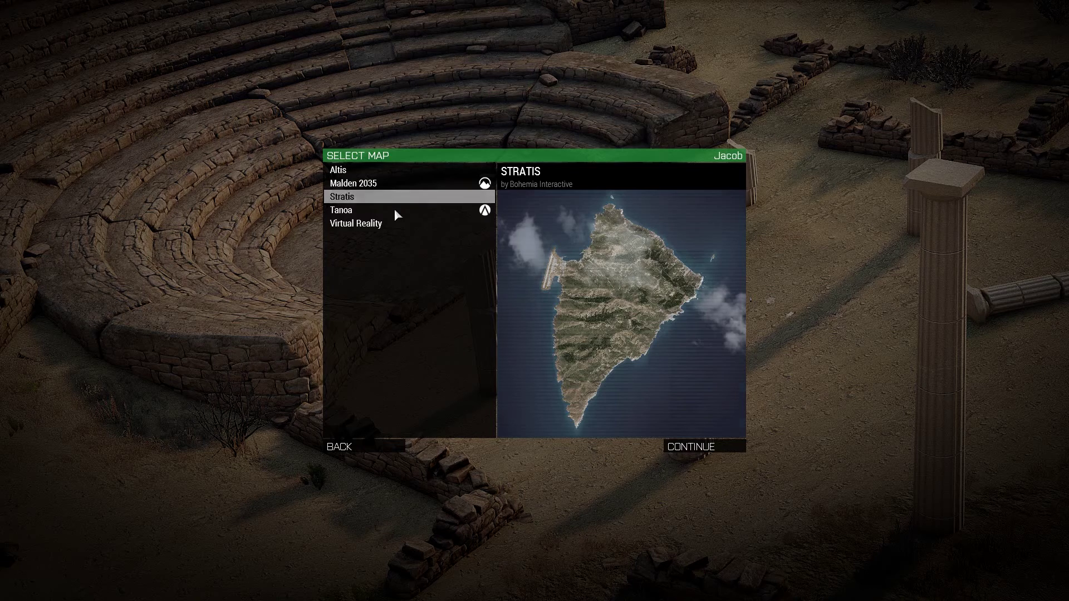
pyautogui.click(394, 212)
pyautogui.click(396, 224)
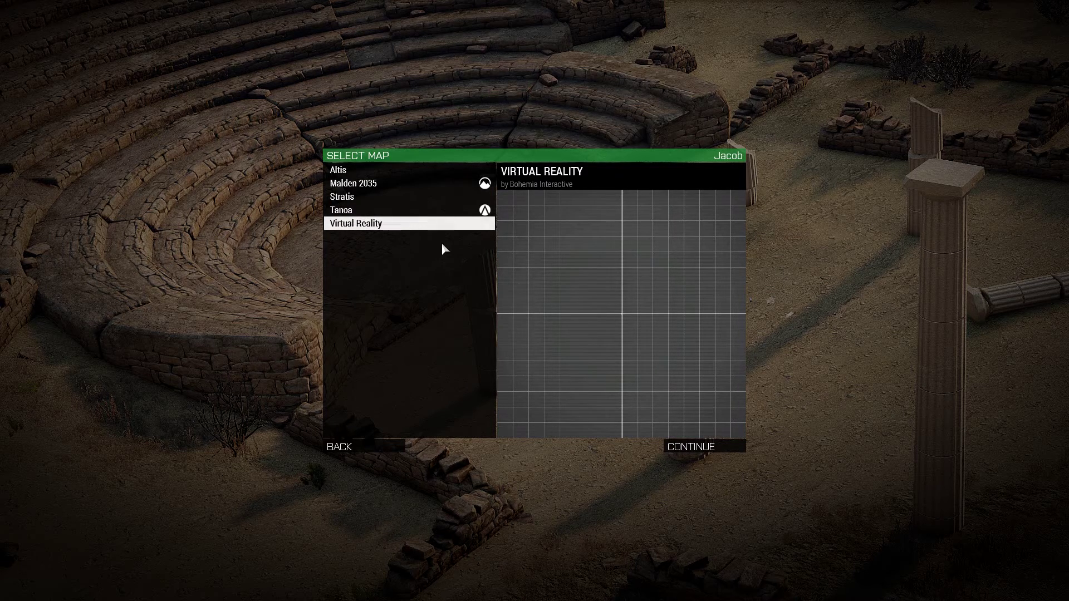
pyautogui.click(370, 170)
pyautogui.click(394, 224)
pyautogui.click(694, 452)
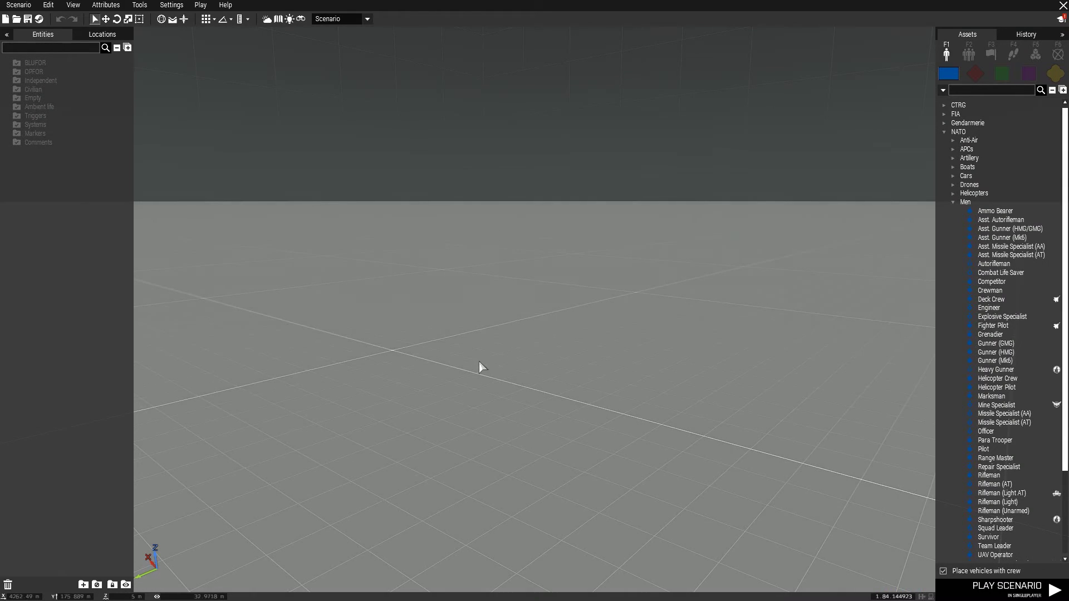
# Step: Rotate the camera to examine the empty terrain from the horizon down to the ground grid
pyautogui.moveTo(661, 334); pyautogui.dragTo(487, 273, button='right')
pyautogui.moveTo(620, 334); pyautogui.dragTo(666, 278, button='right')
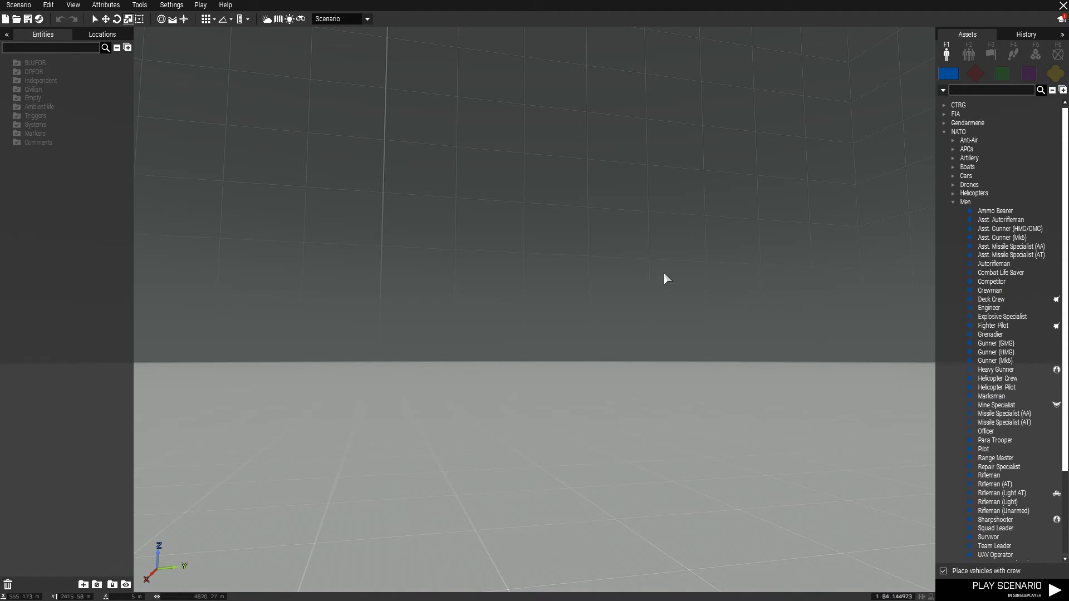
pyautogui.moveTo(663, 276); pyautogui.dragTo(679, 473, button='right')
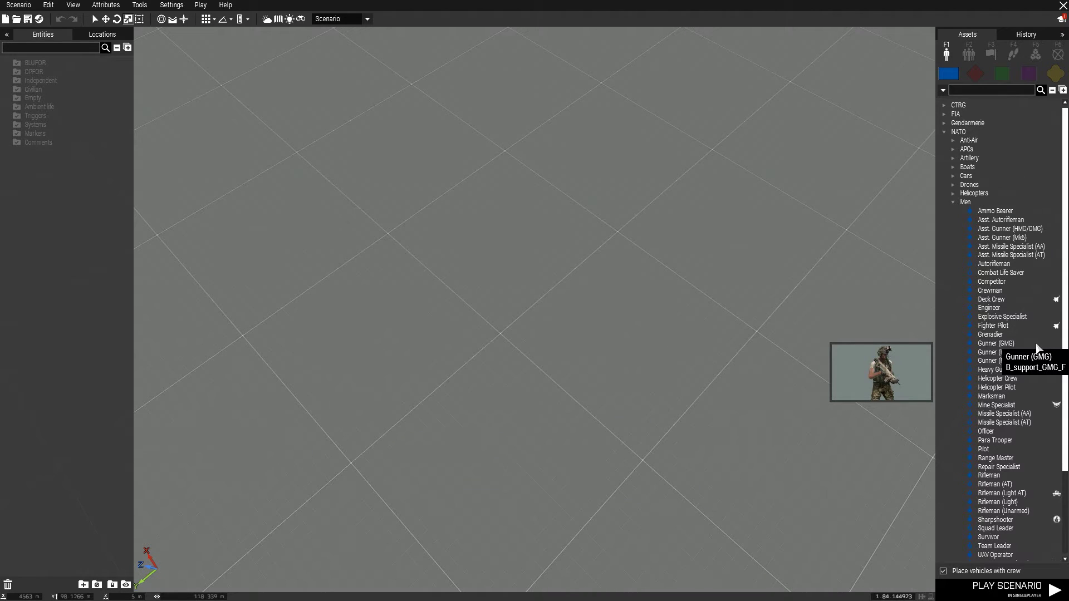
pyautogui.moveTo(493, 479); pyautogui.dragTo(658, 437, button='right')
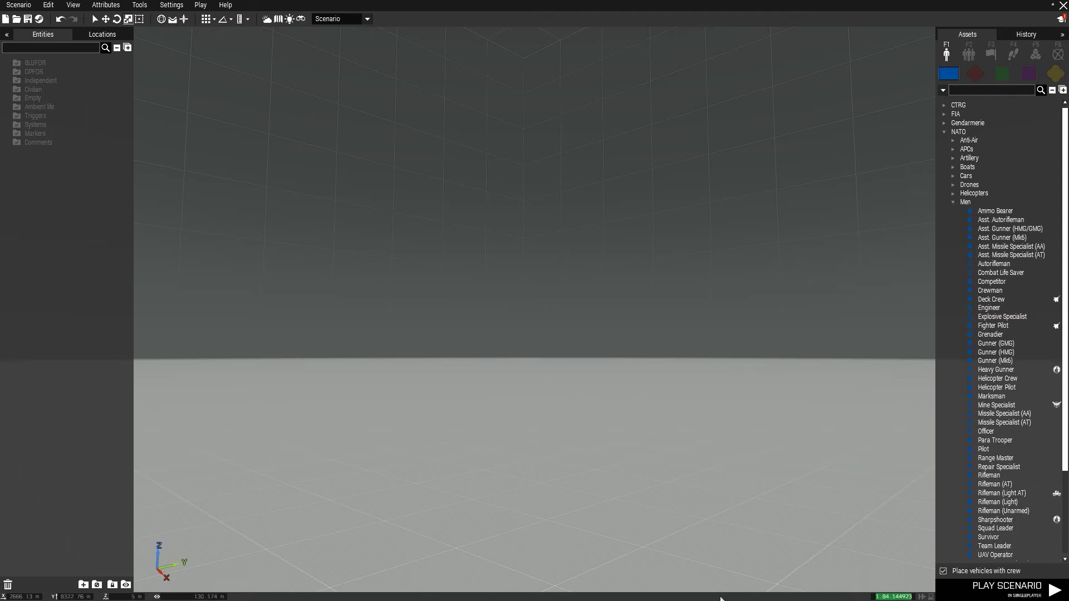
pyautogui.moveTo(373, 262); pyautogui.dragTo(299, 294, button='right')
# Step: Fly the camera forwards, sideways and to different heights over the terrain to inspect the empty scene
pyautogui.press('w')
pyautogui.press('w')
pyautogui.press('d')
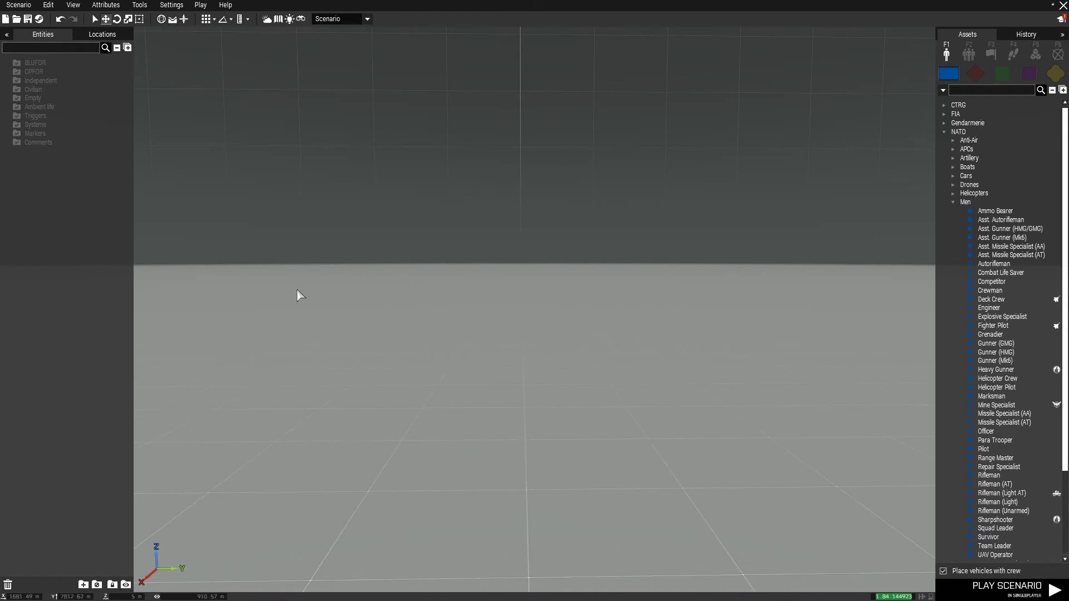
pyautogui.press('q')
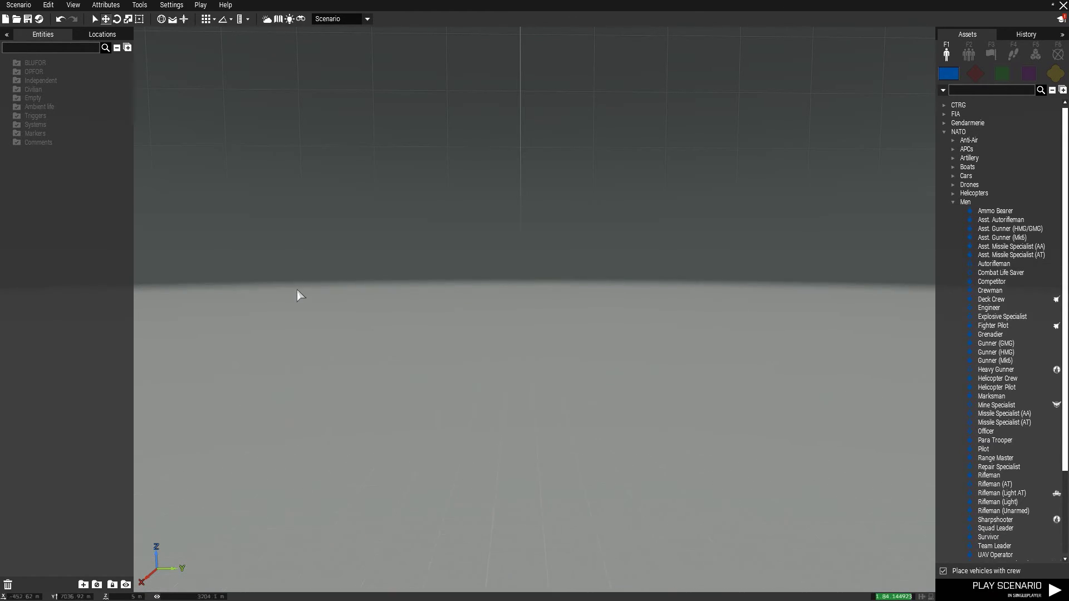
pyautogui.press('z')
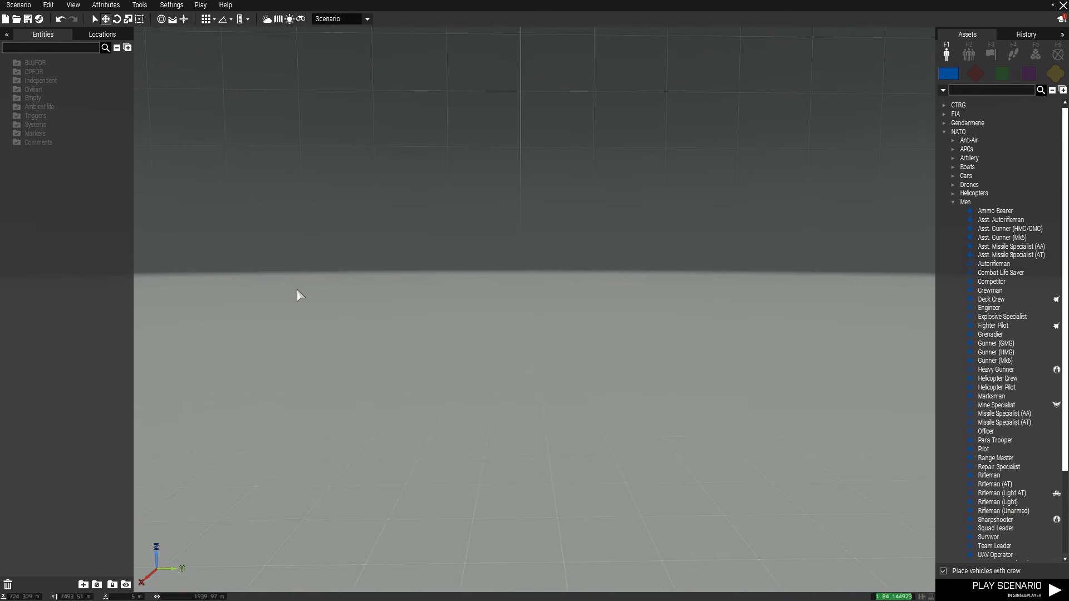
pyautogui.press('z')
pyautogui.press('d')
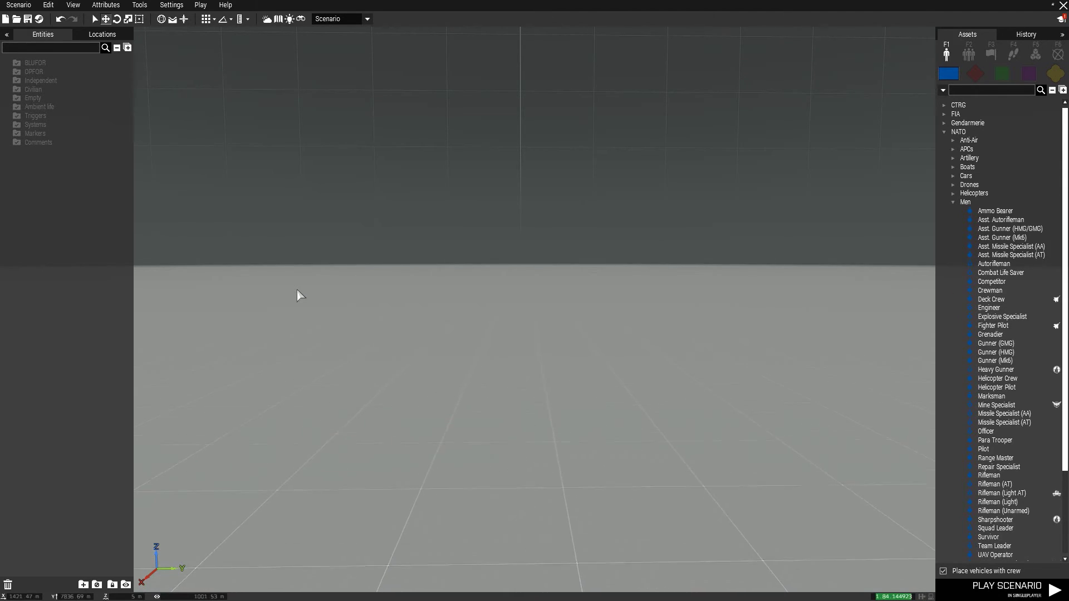
pyautogui.press('d')
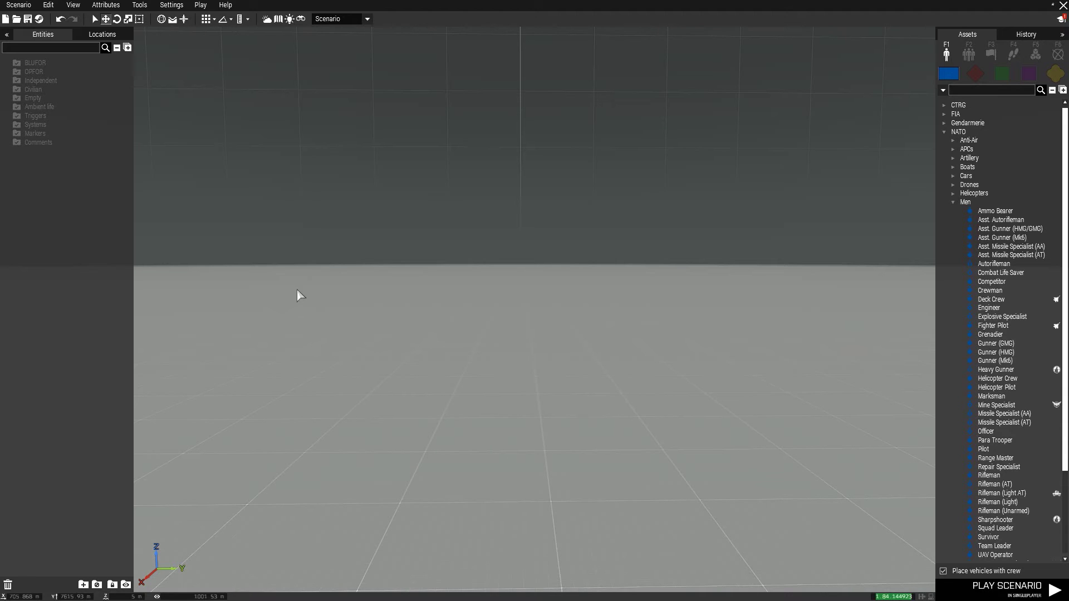
pyautogui.hotkey('ctrl', 'o')
pyautogui.press('Escape')
pyautogui.press('d')
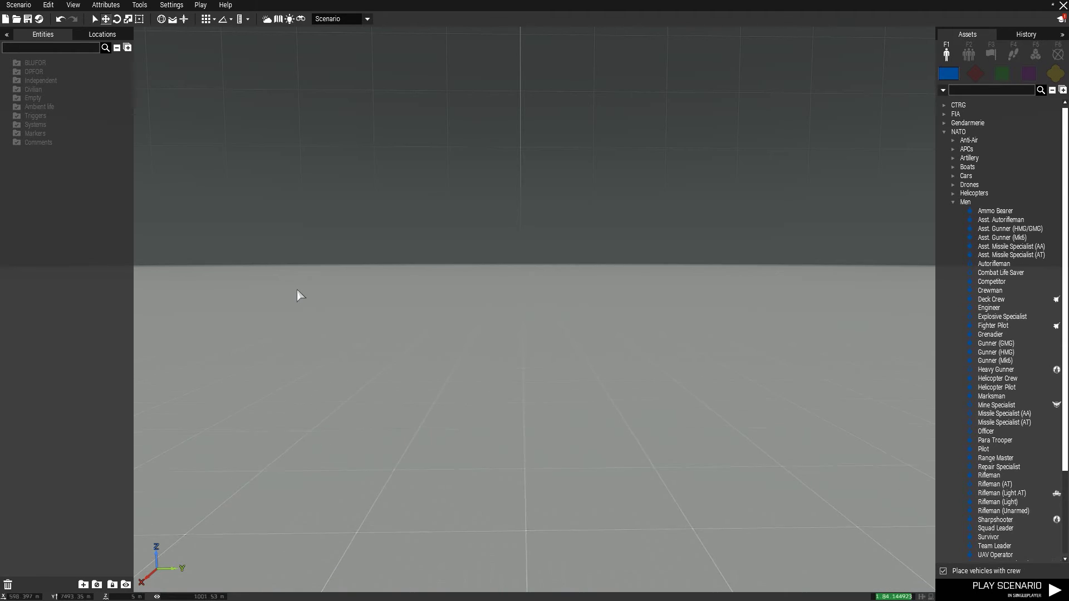
pyautogui.press('w')
pyautogui.moveTo(495, 298); pyautogui.dragTo(529, 278, button='right')
pyautogui.scroll(3, 557, 401)
pyautogui.moveTo(685, 275); pyautogui.dragTo(544, 236, button='right')
pyautogui.press('w')
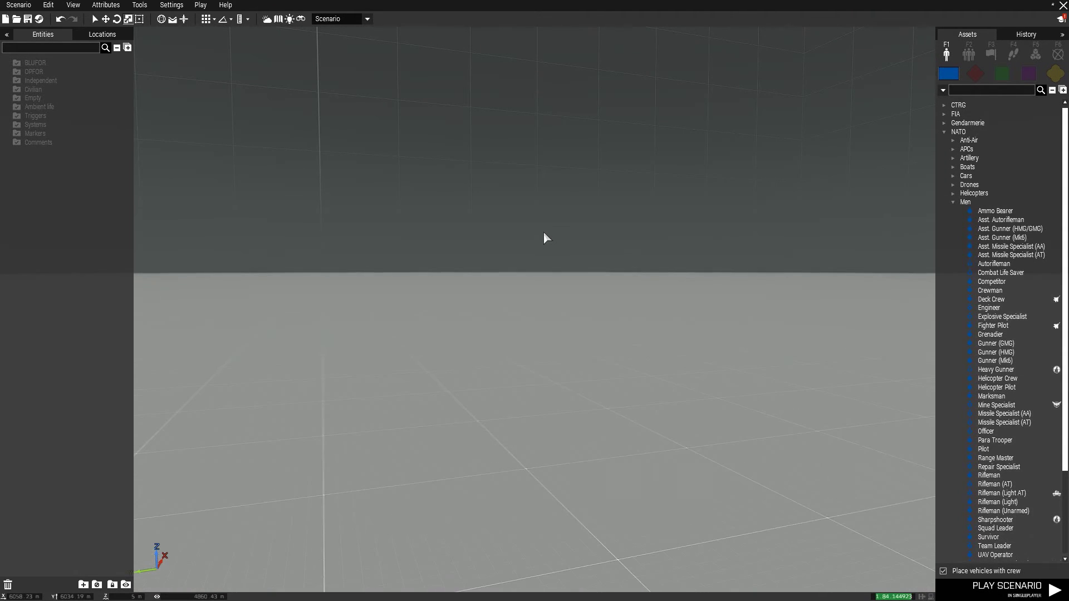
pyautogui.press('w')
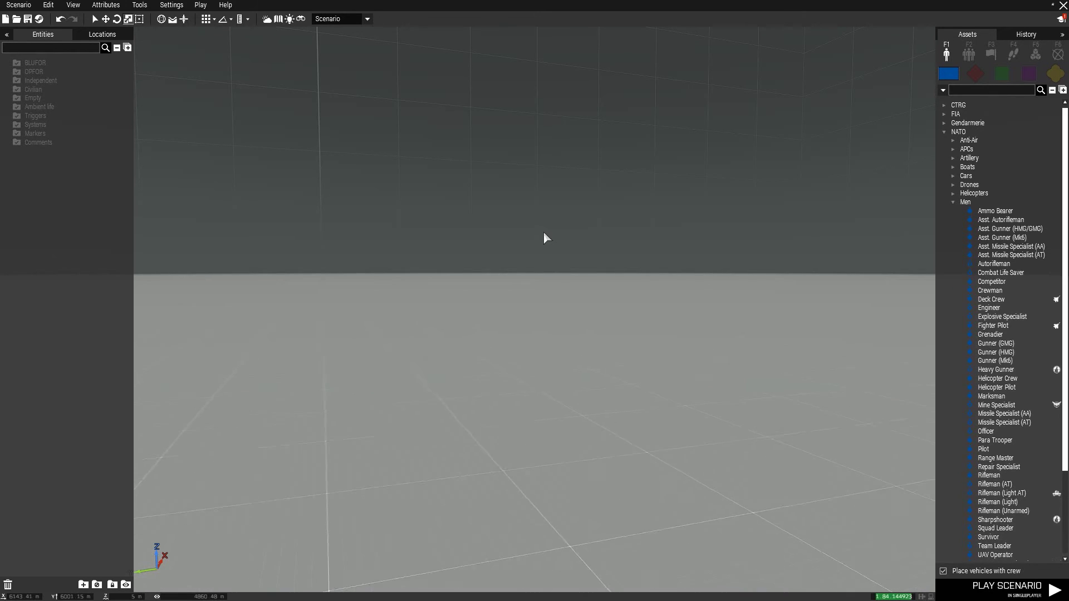
pyautogui.press('w')
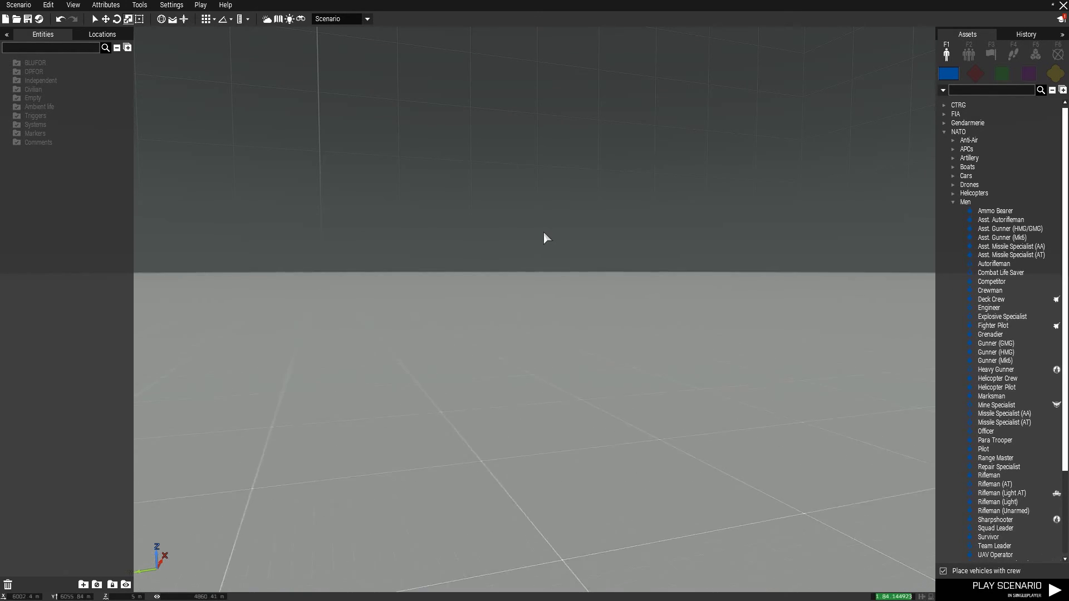
pyautogui.moveTo(677, 301); pyautogui.dragTo(554, 305, button='right')
# Step: Collapse and restore the entity list and the asset browser
pyautogui.click(7, 34)
pyautogui.click(7, 35)
pyautogui.click(1062, 34)
pyautogui.click(1063, 34)
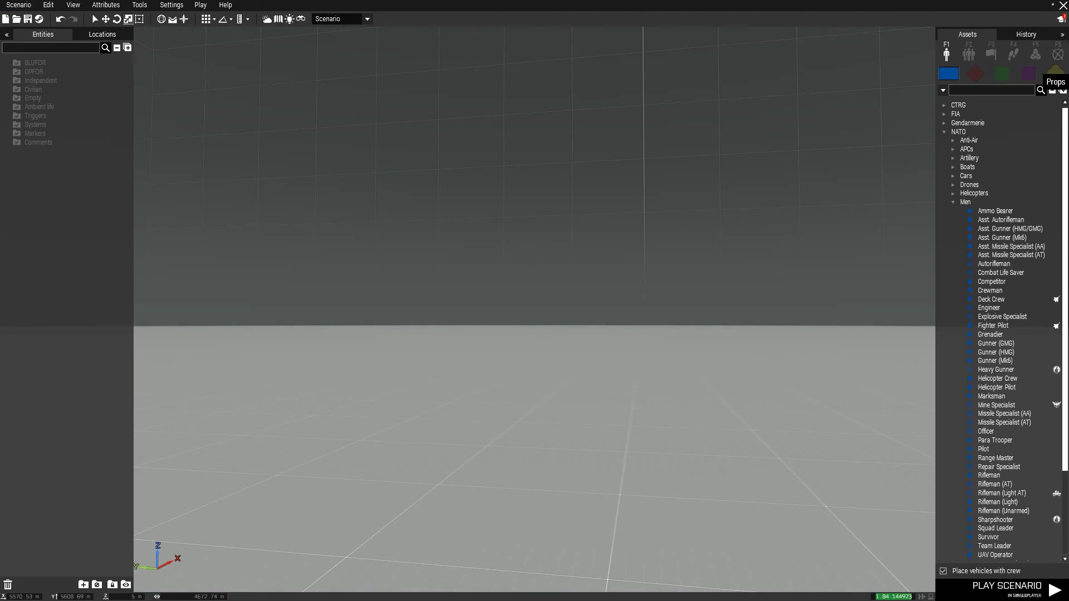
# Step: Hide the whole editor interface, look around the unobstructed scene, and show the interface again
pyautogui.press('BackSpace')
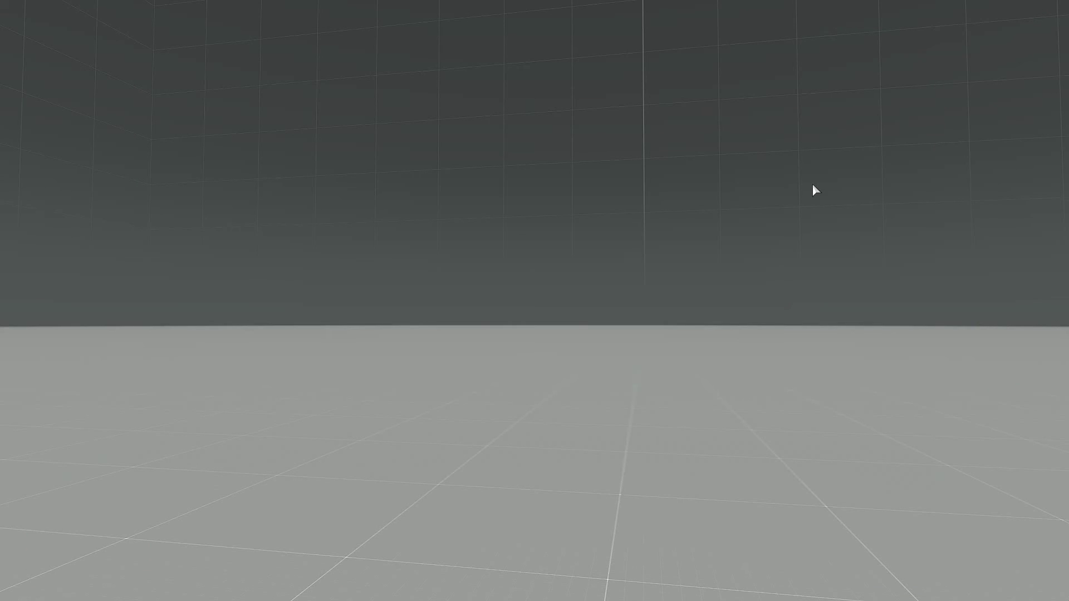
pyautogui.moveTo(683, 225); pyautogui.dragTo(432, 167, button='right')
pyautogui.press('BackSpace')
# Step: Cycle the camera through its alternative vision modes and back to normal vision
pyautogui.press('a')
pyautogui.press('n')
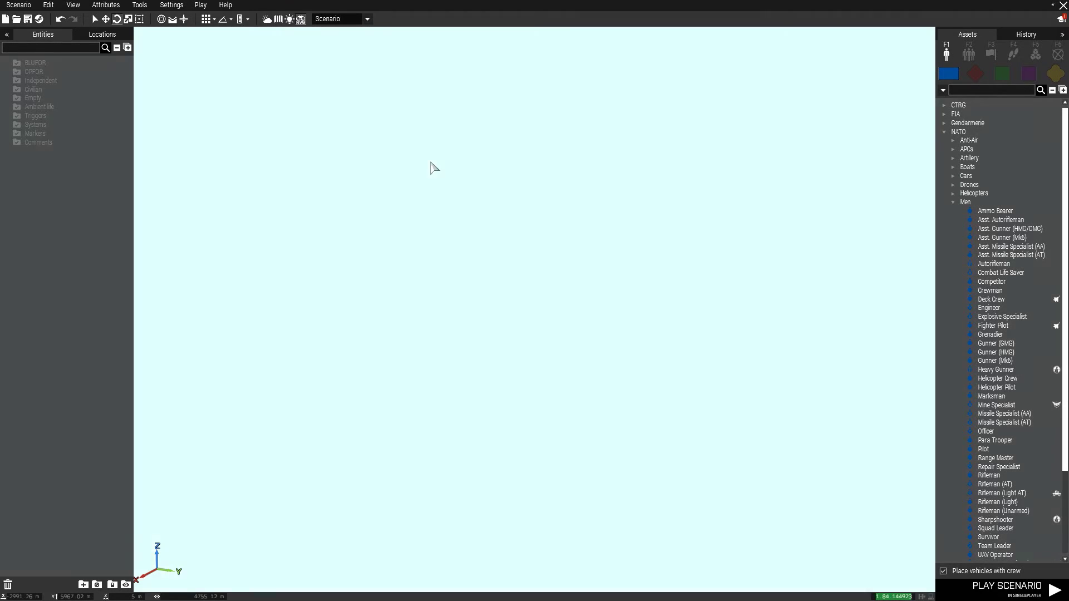
pyautogui.press('n')
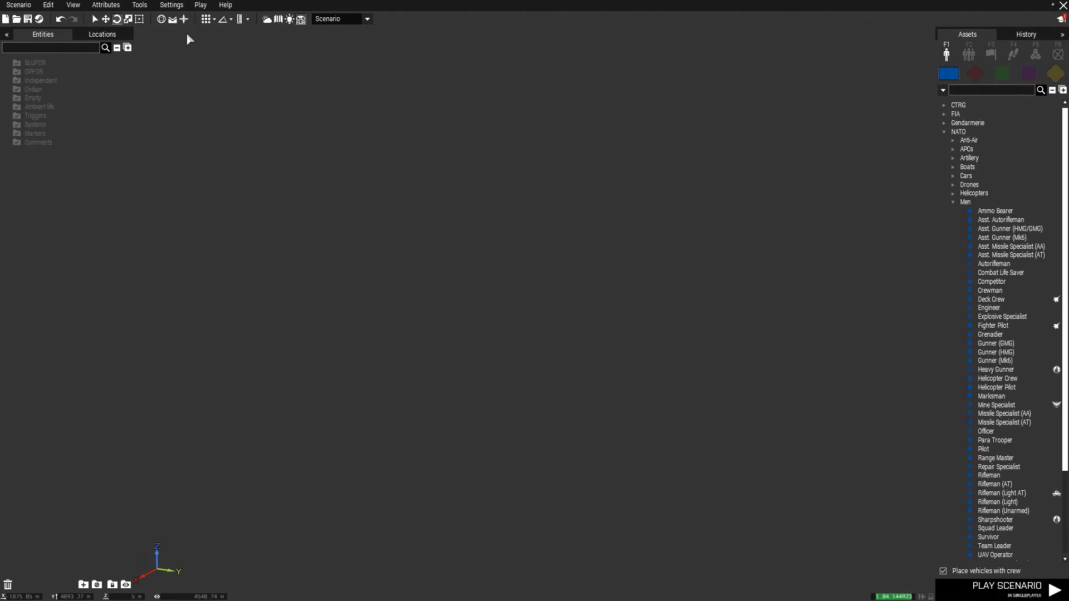
pyautogui.press('n')
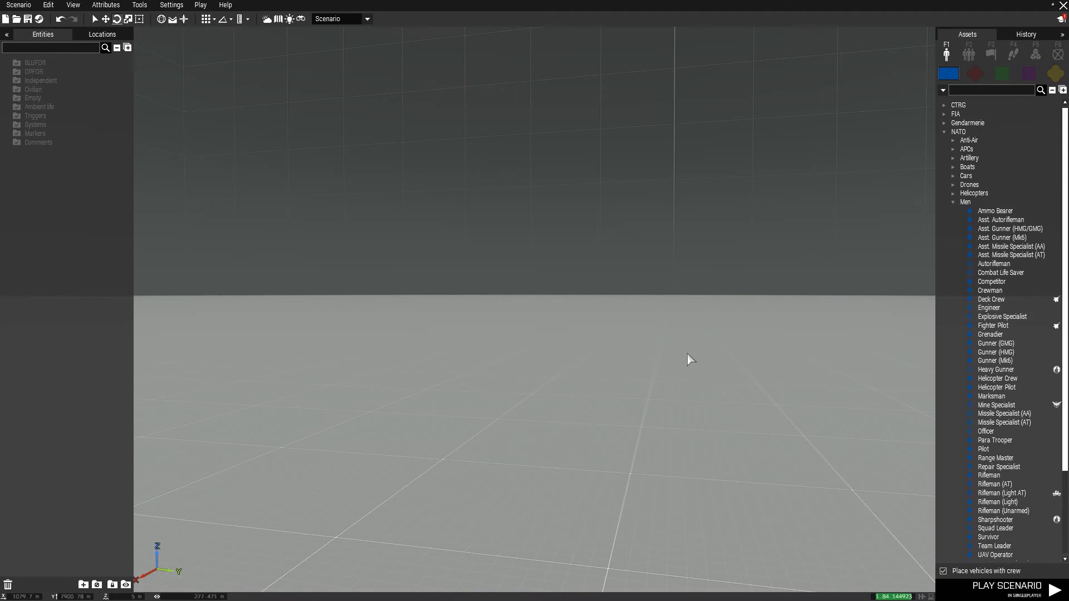
# Step: Open the 2D map, move the camera to a point southeast of its current position, and return to the 3D view
pyautogui.press('m')
pyautogui.scroll(-3, 668, 329)
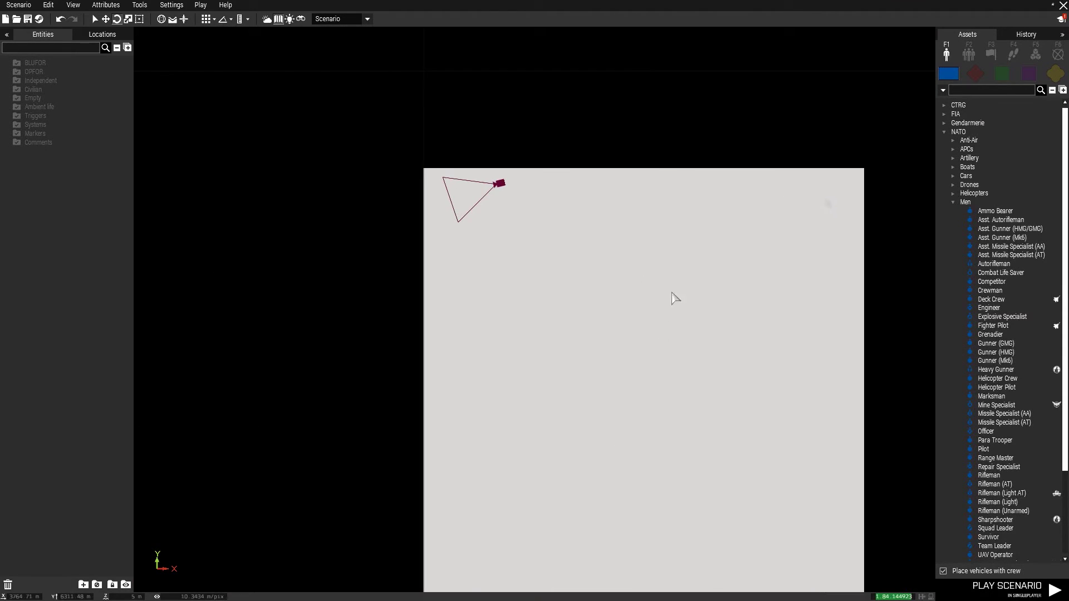
pyautogui.scroll(4, 513, 303)
pyautogui.moveTo(529, 141); pyautogui.dragTo(519, 306, button='right')
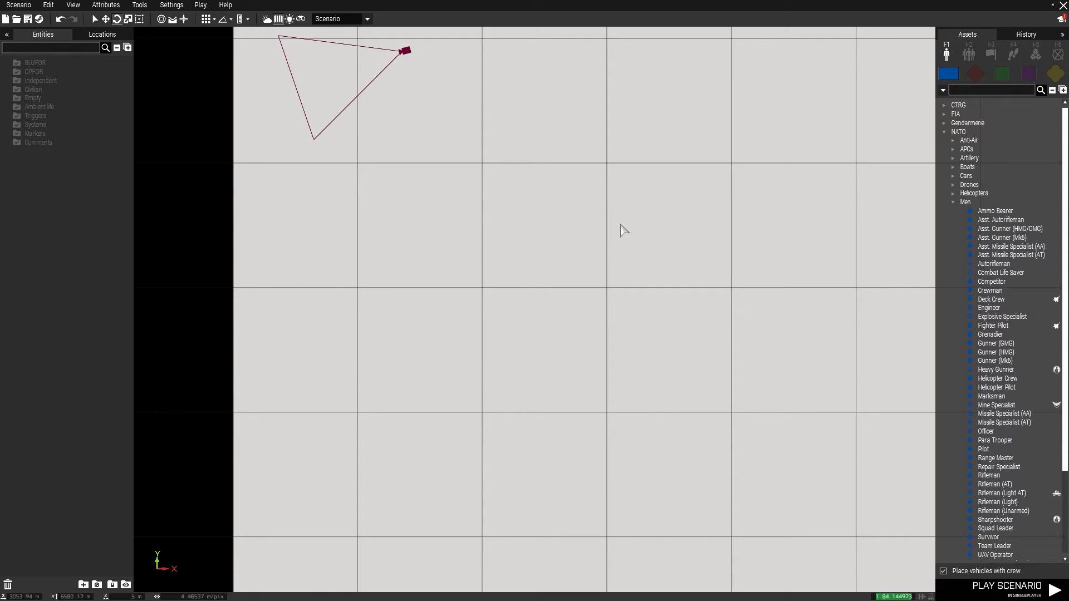
pyautogui.click(643, 215)
pyautogui.press('m')
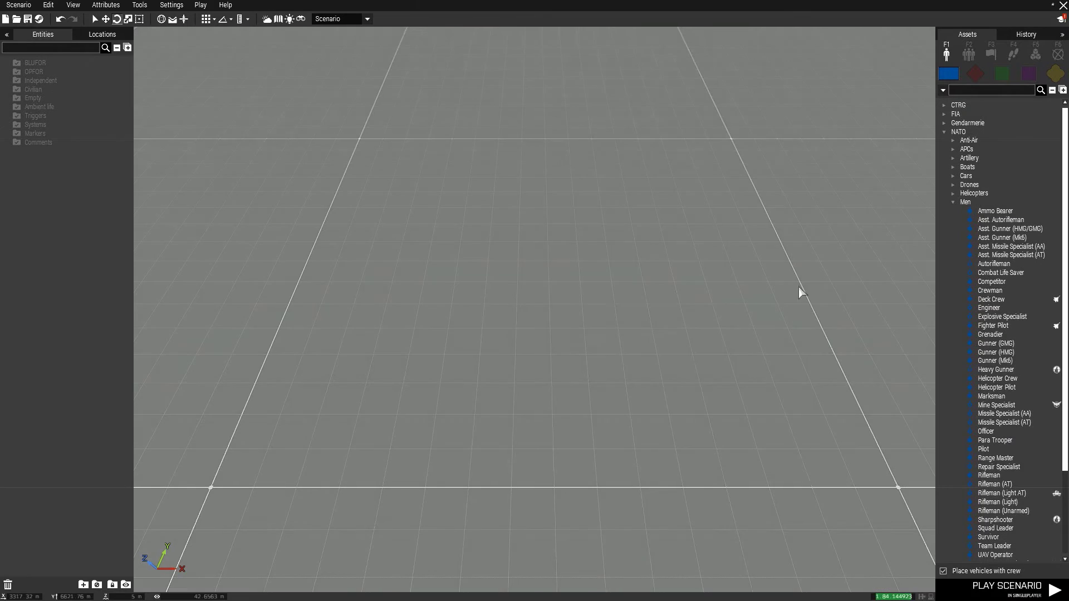
# Step: Send the camera to a map point farther southwest with Go Here and look around from there in 3D
pyautogui.press('m')
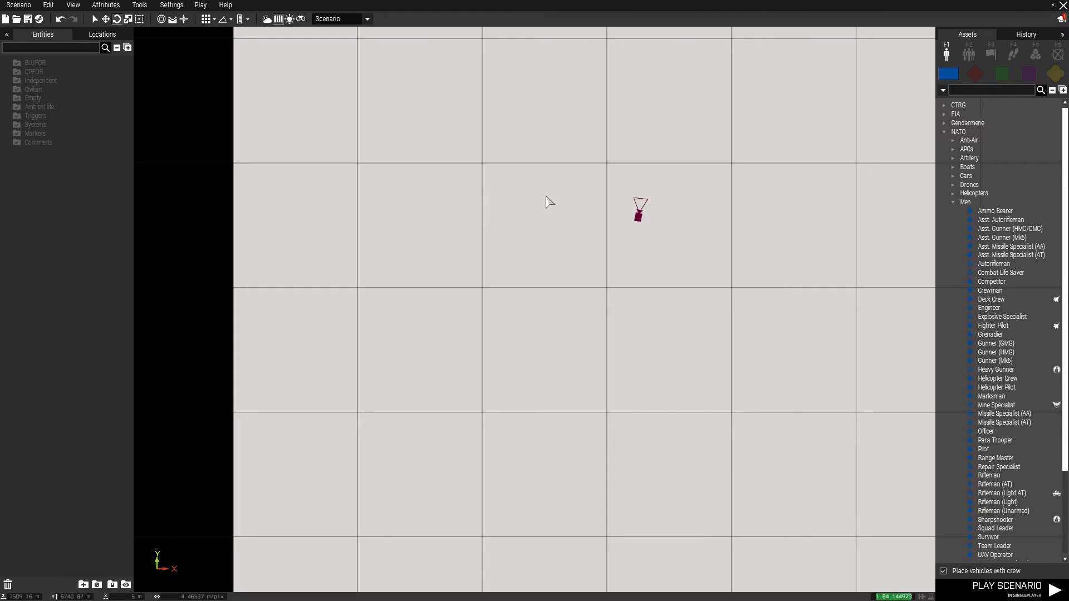
pyautogui.rightClick(455, 412)
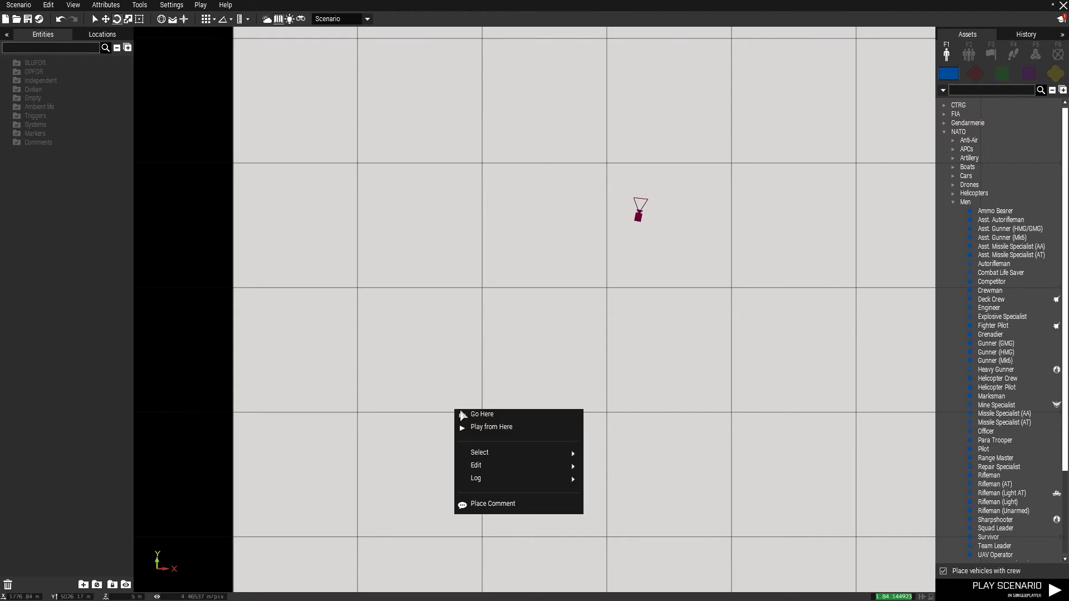
pyautogui.click(488, 419)
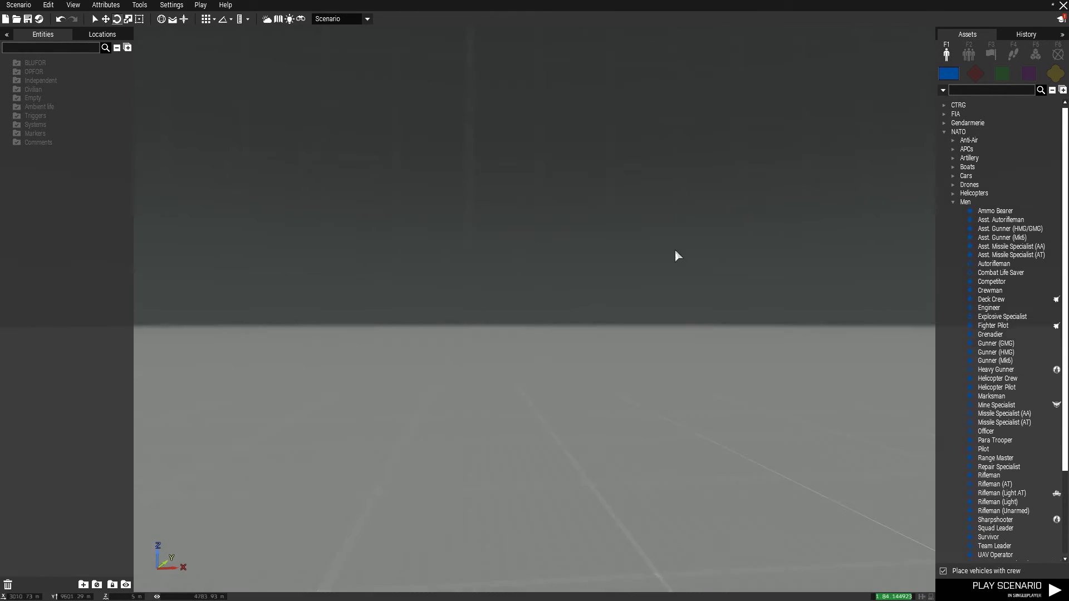
pyautogui.moveTo(675, 255); pyautogui.dragTo(705, 278, button='right')
pyautogui.press('a')
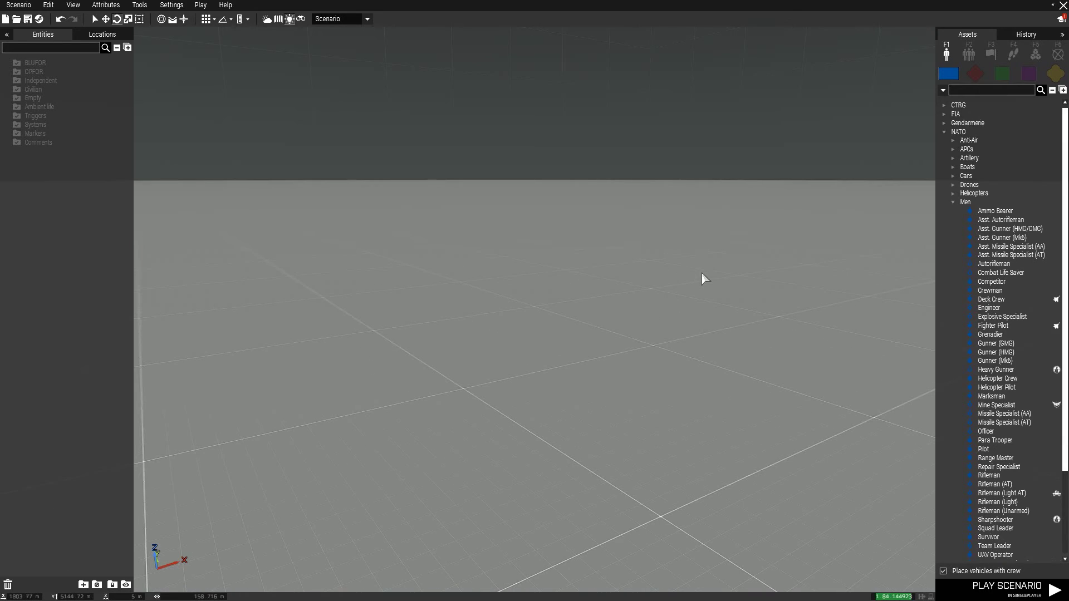
# Step: Set the scenario's environment time to 04:26:16 and apply it
pyautogui.click(268, 19)
pyautogui.click(519, 196)
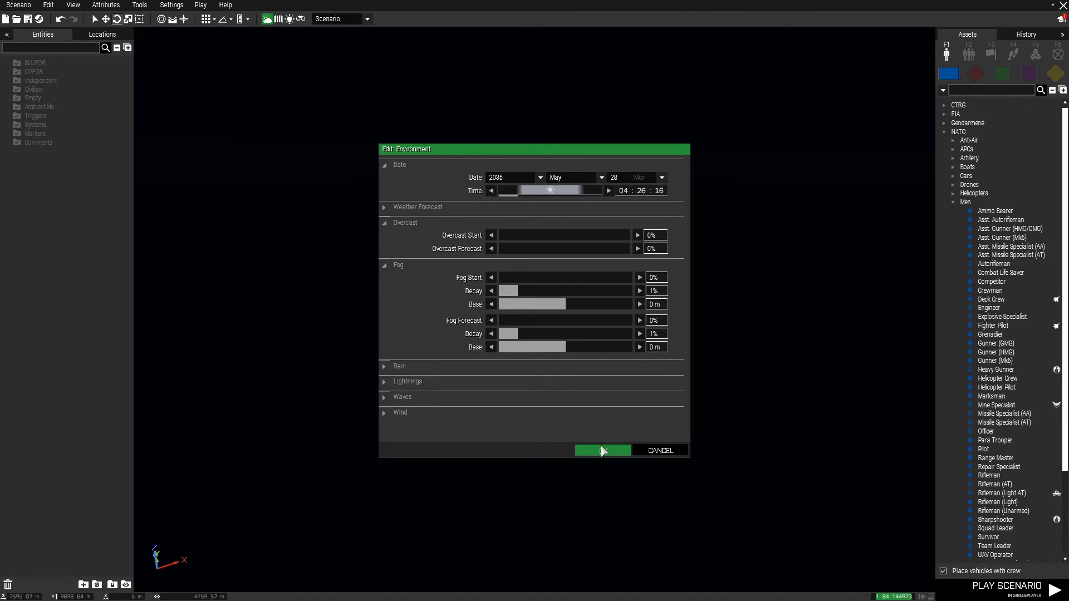
pyautogui.click(603, 451)
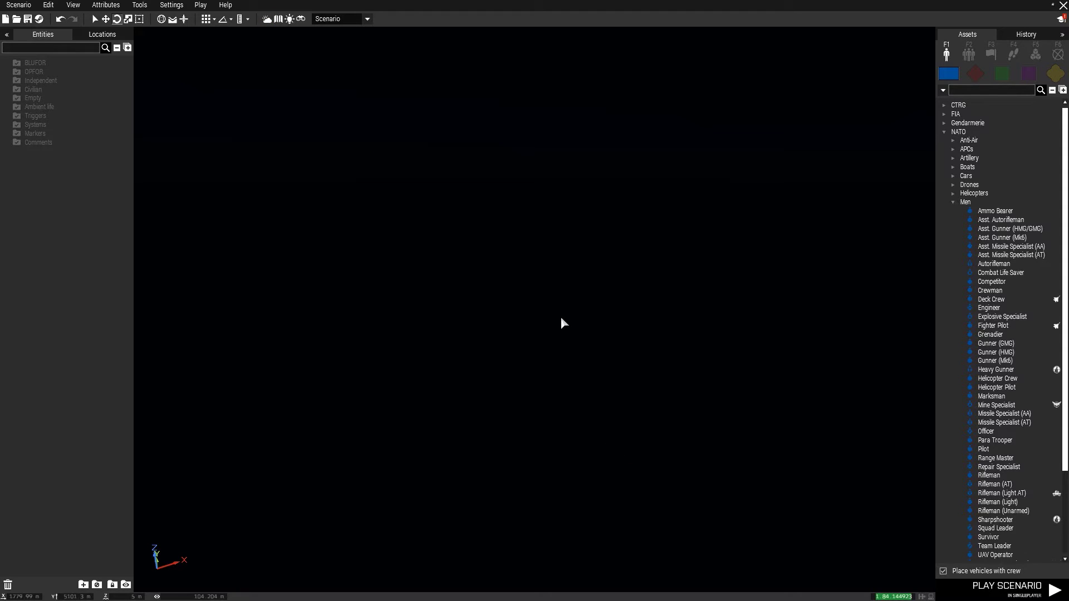
# Step: Turn on the camera's light and look around the dark terrain
pyautogui.press('l')
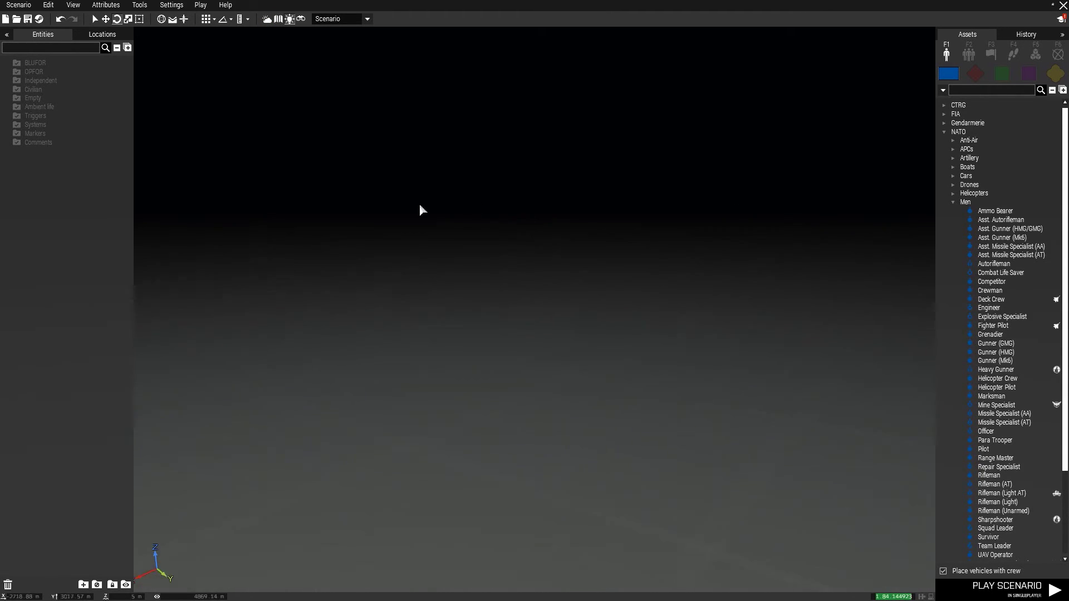
pyautogui.moveTo(303, 219); pyautogui.dragTo(570, 212, button='right')
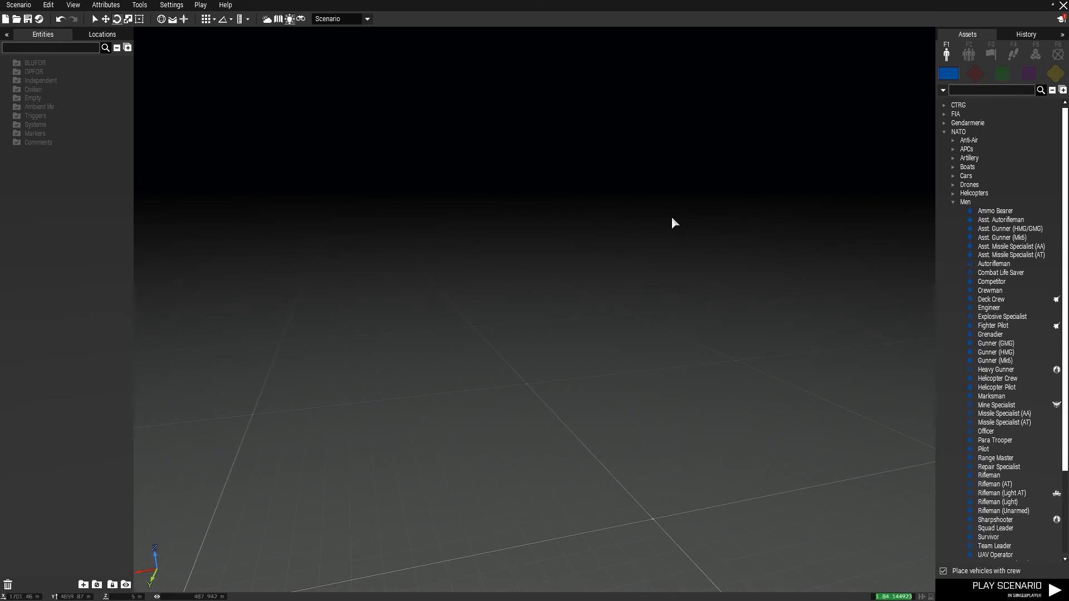
pyautogui.moveTo(672, 223); pyautogui.dragTo(563, 424, button='right')
pyautogui.moveTo(540, 243); pyautogui.dragTo(529, 227, button='right')
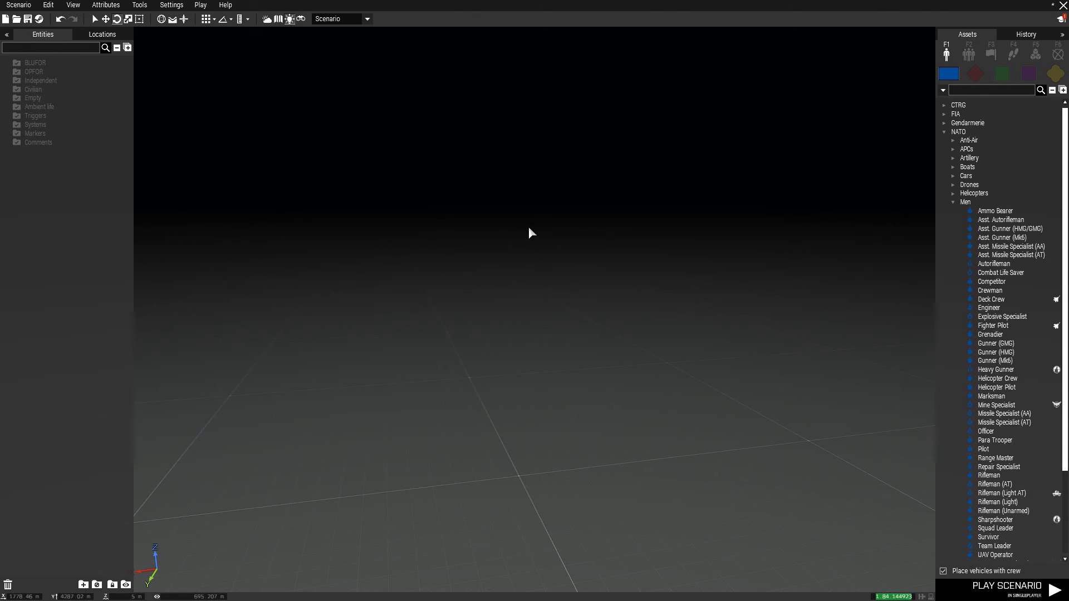
# Step: Set the scenario's environment time to 12:23:27, apply it and look over the daylit terrain
pyautogui.click(268, 19)
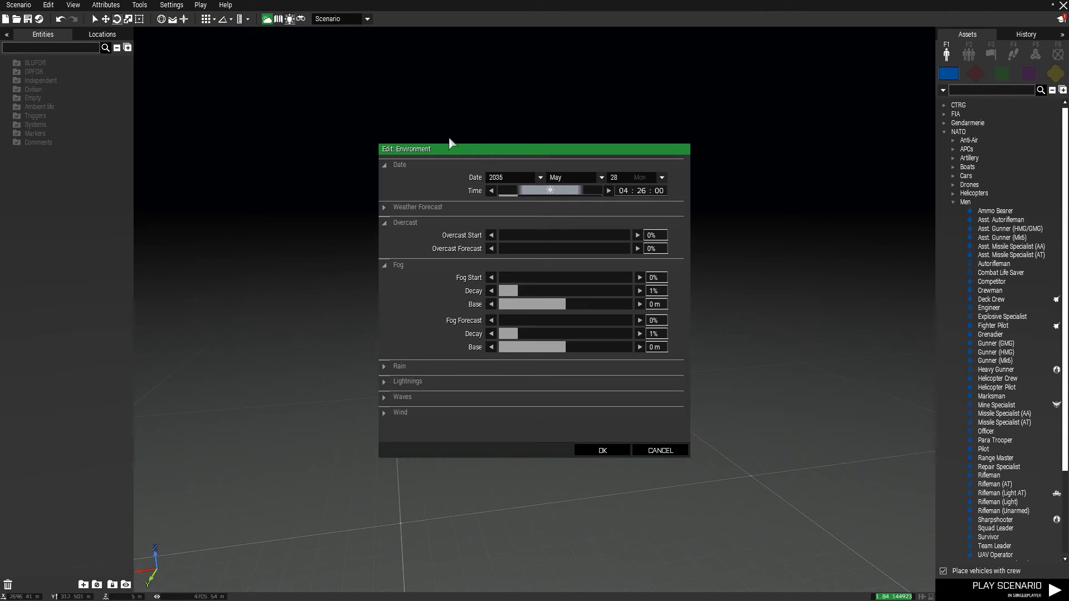
pyautogui.click(551, 190)
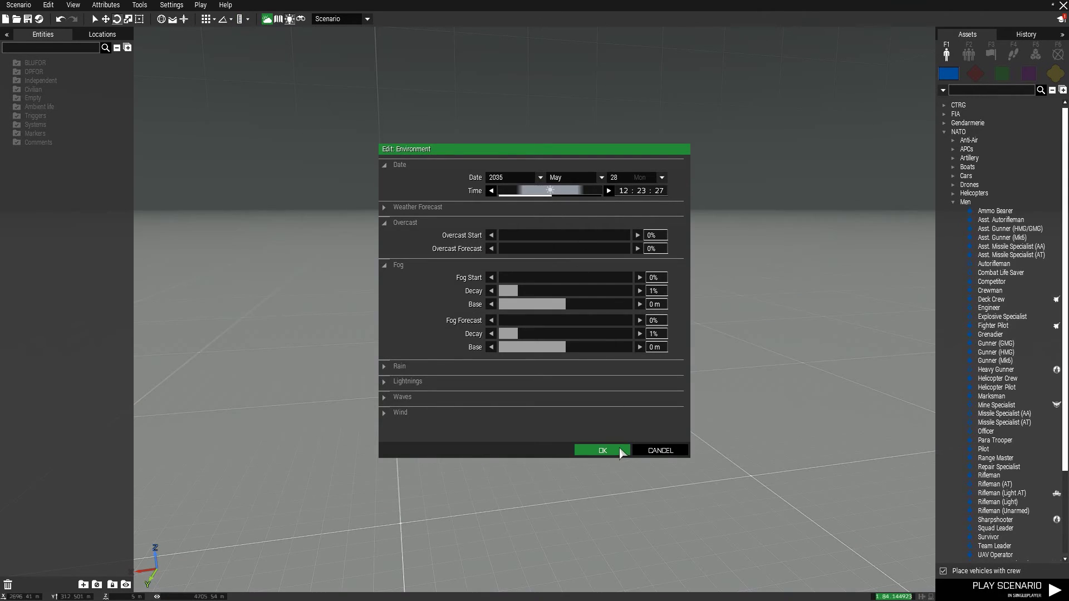
pyautogui.press('Return')
pyautogui.moveTo(445, 366); pyautogui.dragTo(430, 397, button='right')
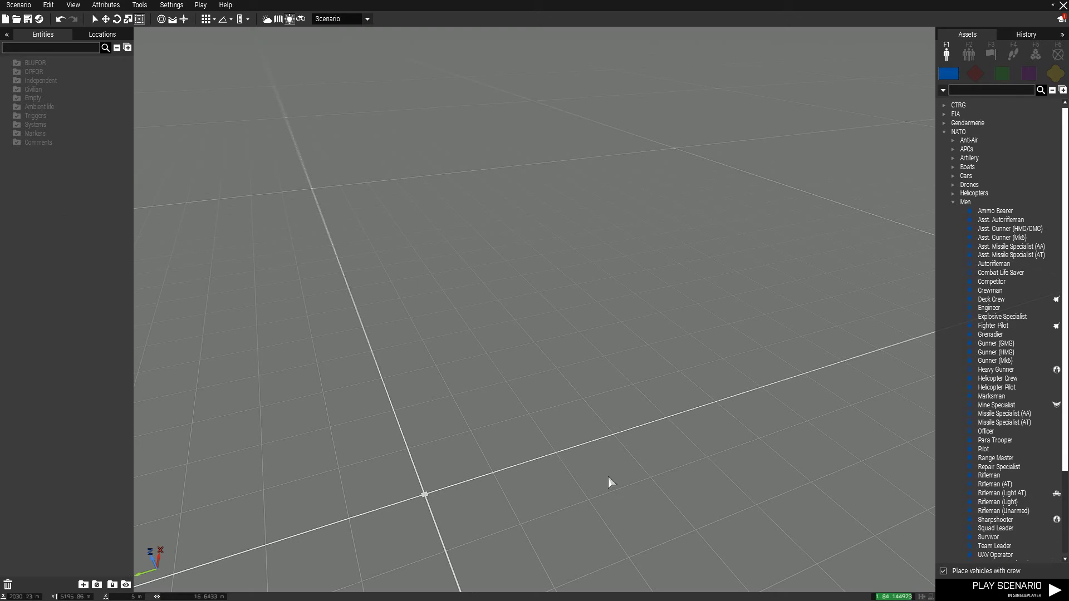
# Step: Place a NATO Gunner (GMG) on the terrain through the Place Entity dialog
pyautogui.doubleClick(532, 280)
pyautogui.scroll(5, 530, 266)
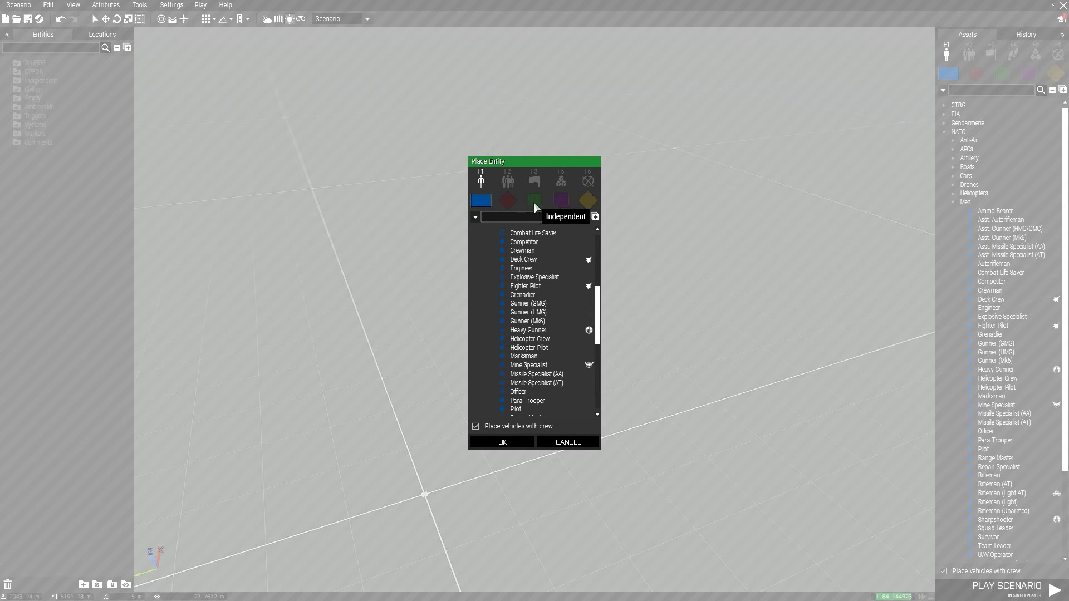
pyautogui.click(559, 183)
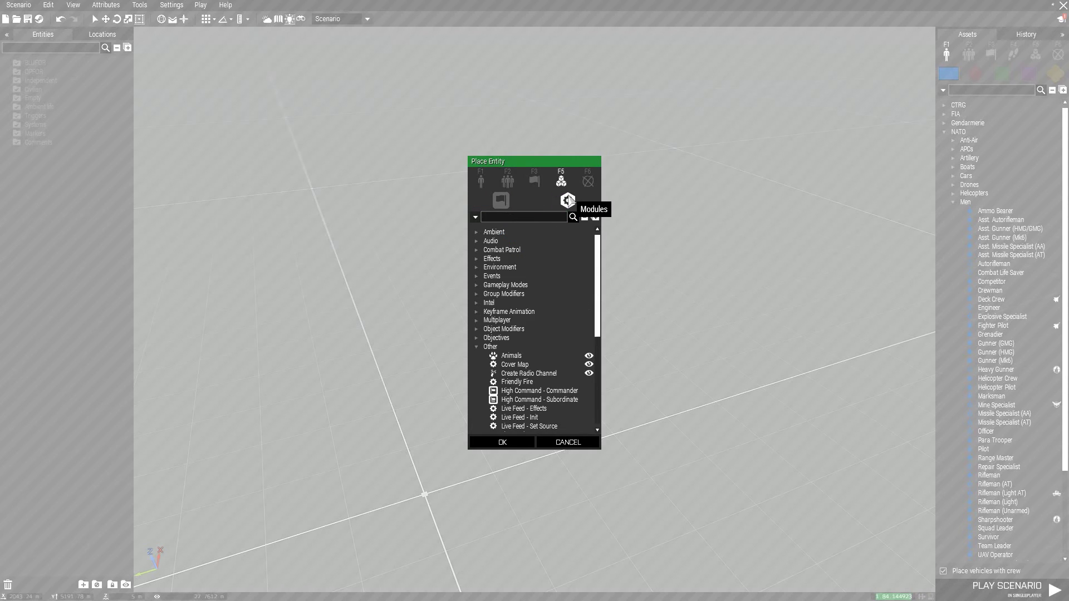
pyautogui.click(478, 184)
pyautogui.scroll(-4, 557, 345)
pyautogui.scroll(-4, 559, 290)
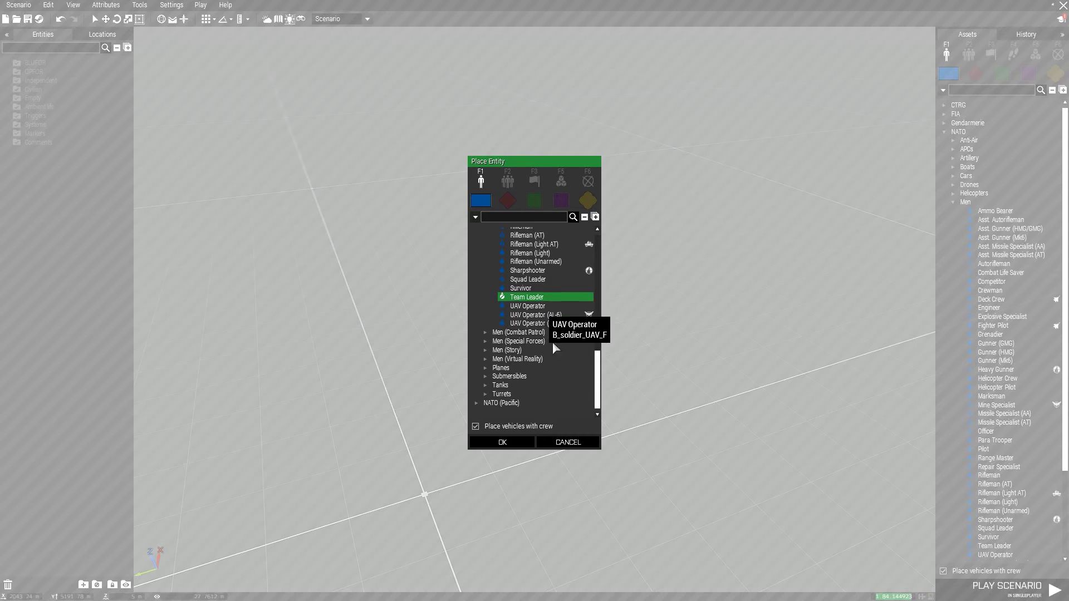
pyautogui.scroll(8, 552, 342)
pyautogui.click(528, 352)
pyautogui.click(502, 442)
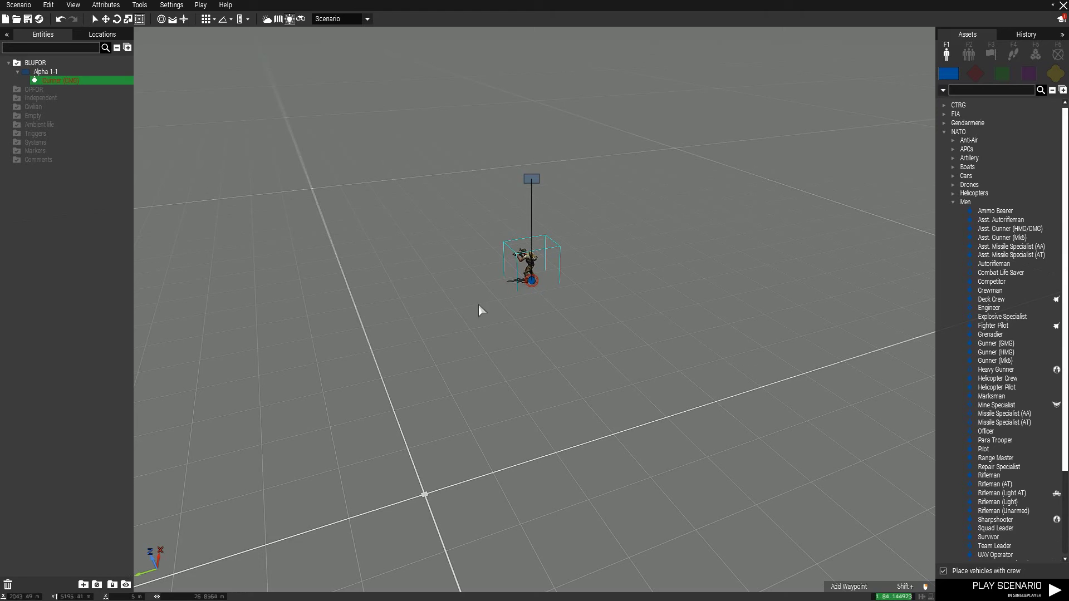
# Step: Place a NATO Range Master on the ground near the Gunner (GMG)
pyautogui.scroll(3, 531, 284)
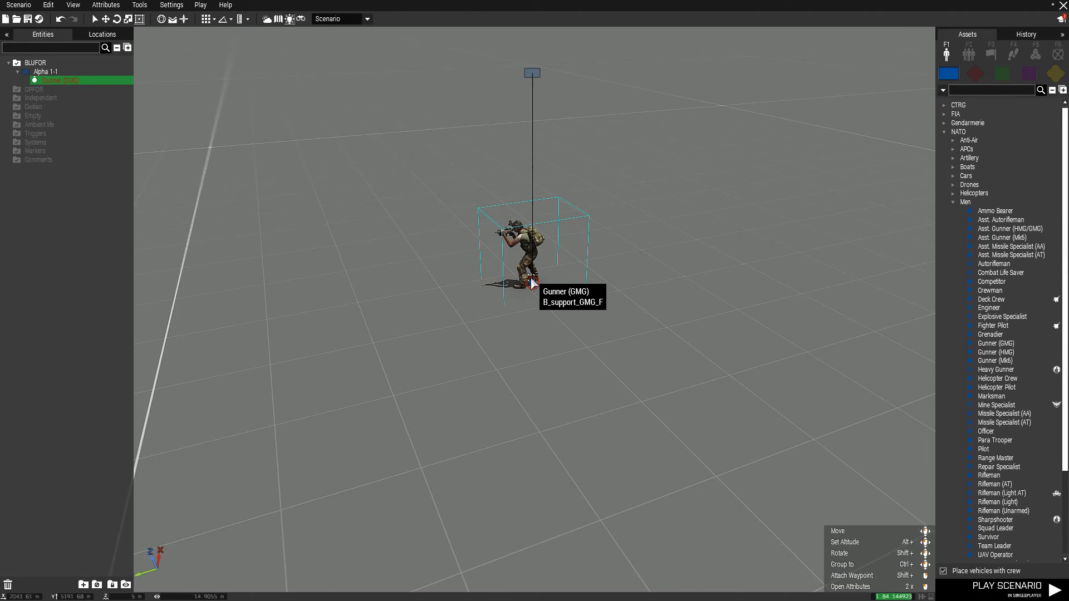
pyautogui.scroll(2, 532, 284)
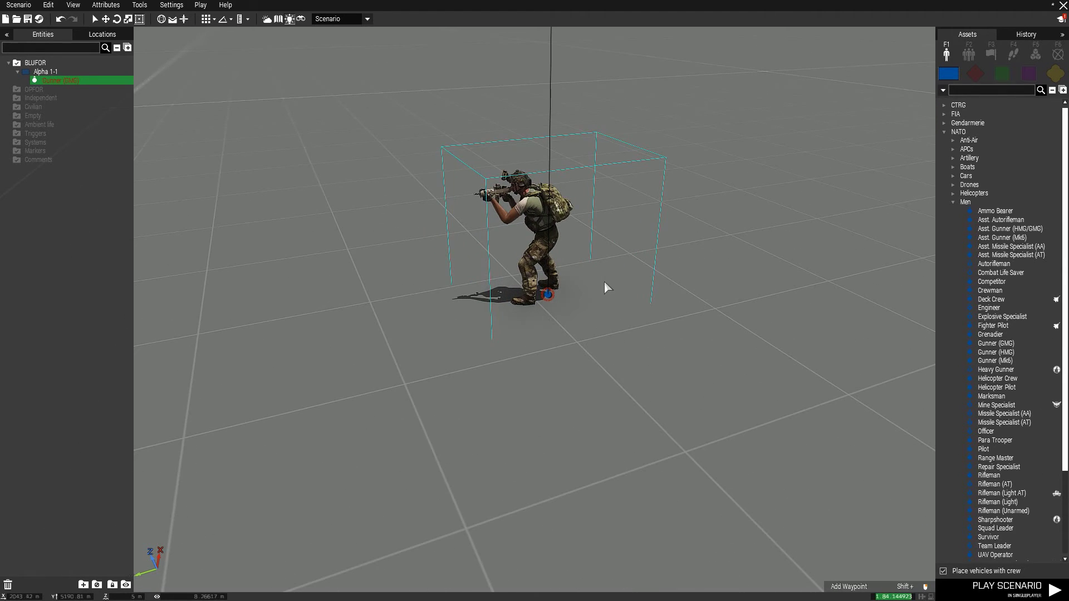
pyautogui.scroll(-6, 716, 238)
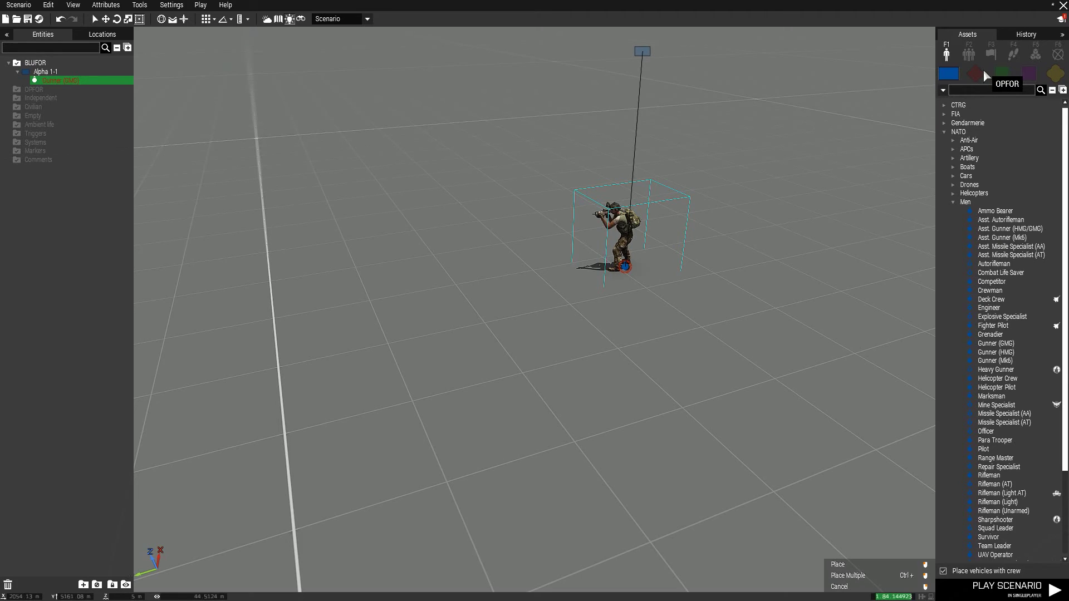
pyautogui.moveTo(997, 269)
pyautogui.scroll(-4, 994, 448)
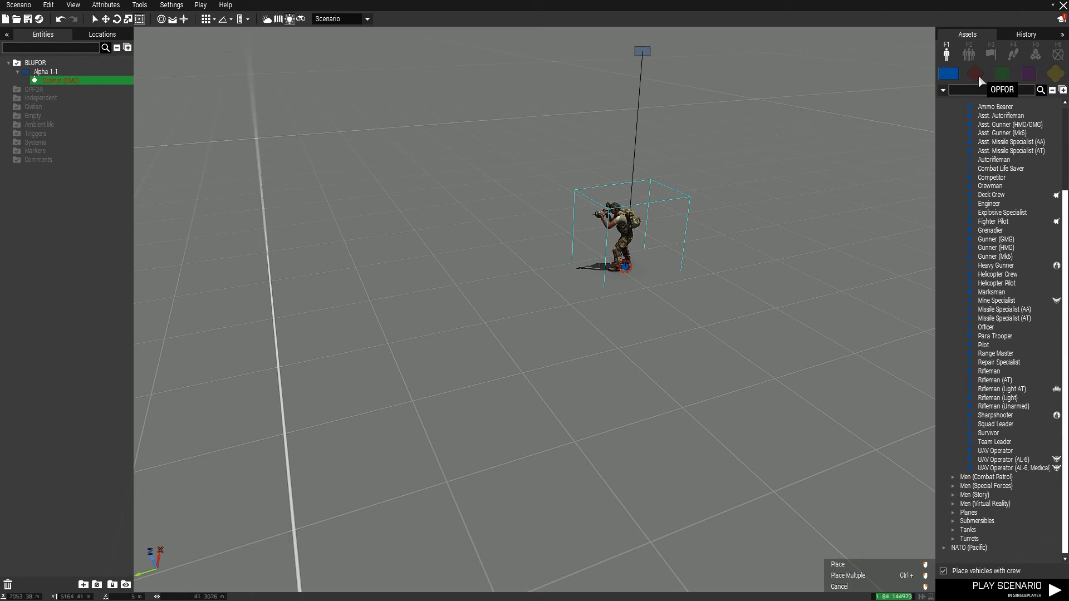
pyautogui.click(996, 354)
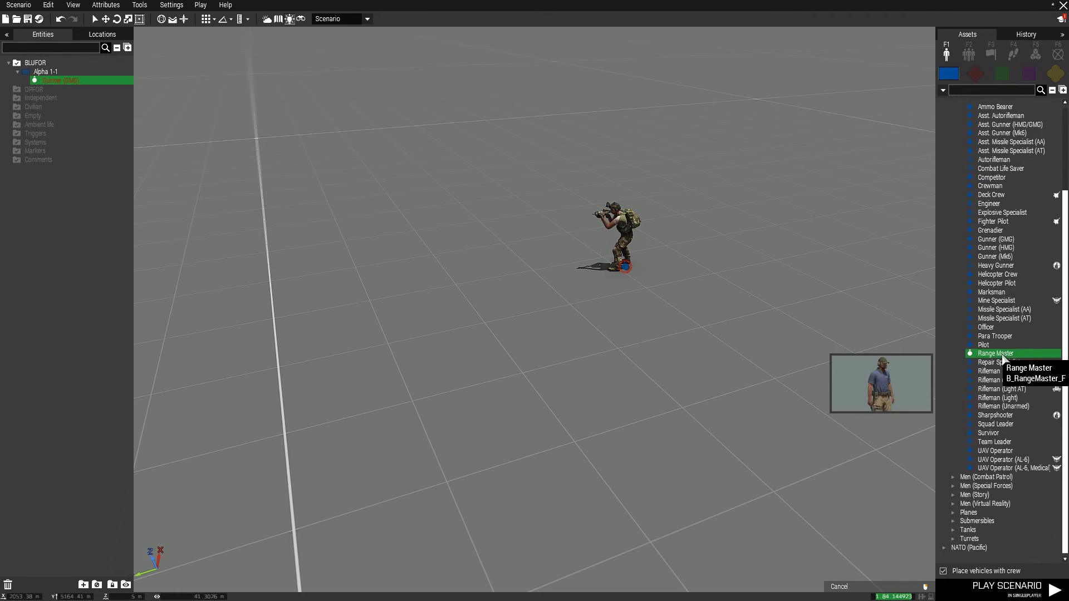
pyautogui.click(496, 306)
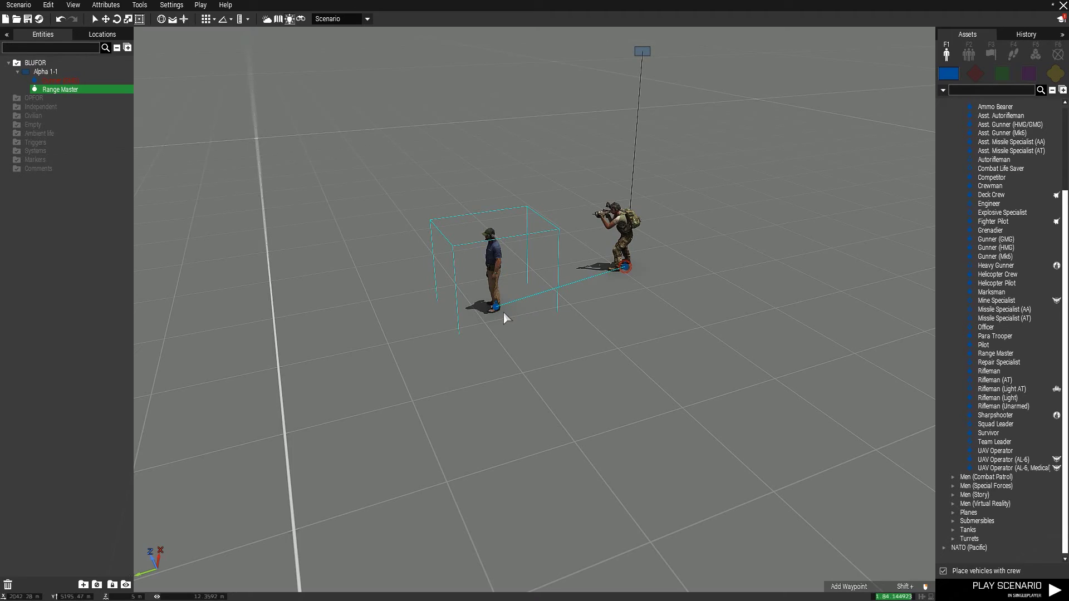
# Step: Place ten NATO Mine Specialists spread around the Gunner (GMG) and the Range Master
pyautogui.click(994, 301)
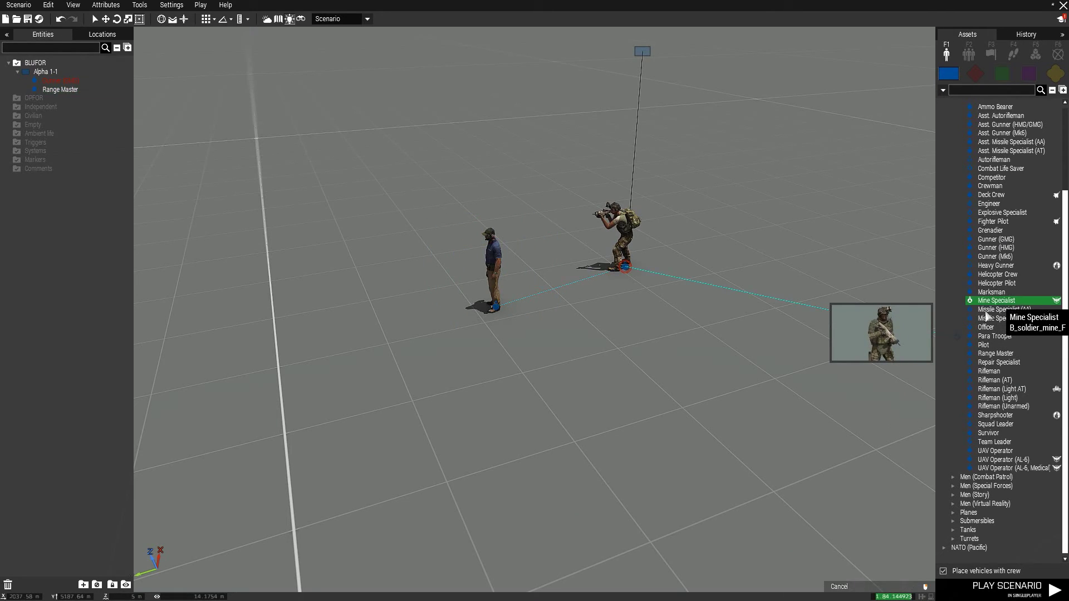
pyautogui.click(703, 390)
pyautogui.click(770, 334)
pyautogui.click(600, 121)
pyautogui.click(474, 168)
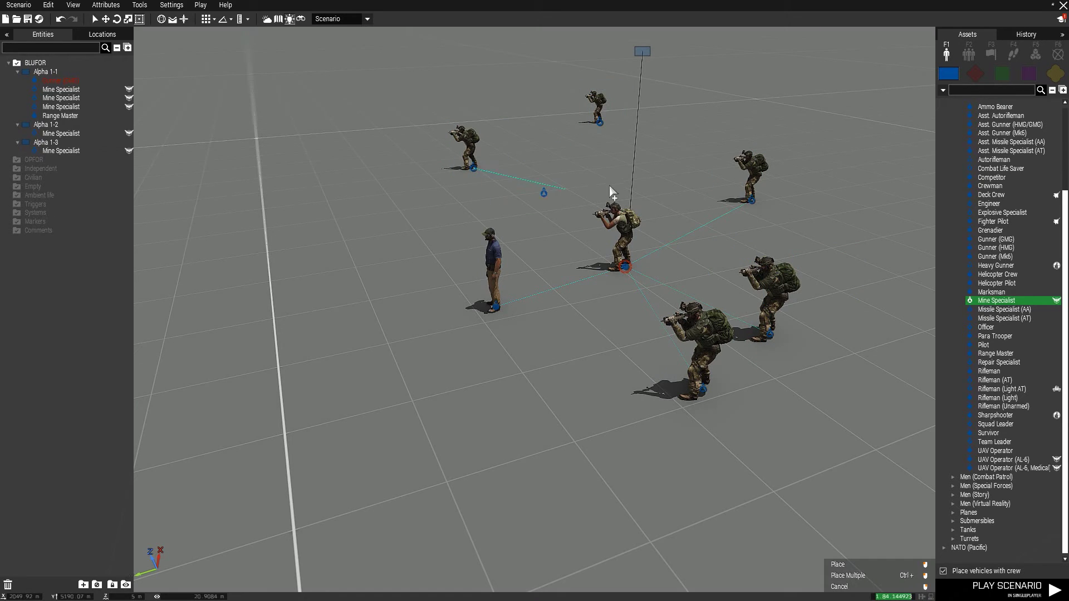
pyautogui.click(609, 184)
pyautogui.click(391, 248)
pyautogui.click(409, 396)
pyautogui.click(544, 450)
pyautogui.scroll(-5, 711, 494)
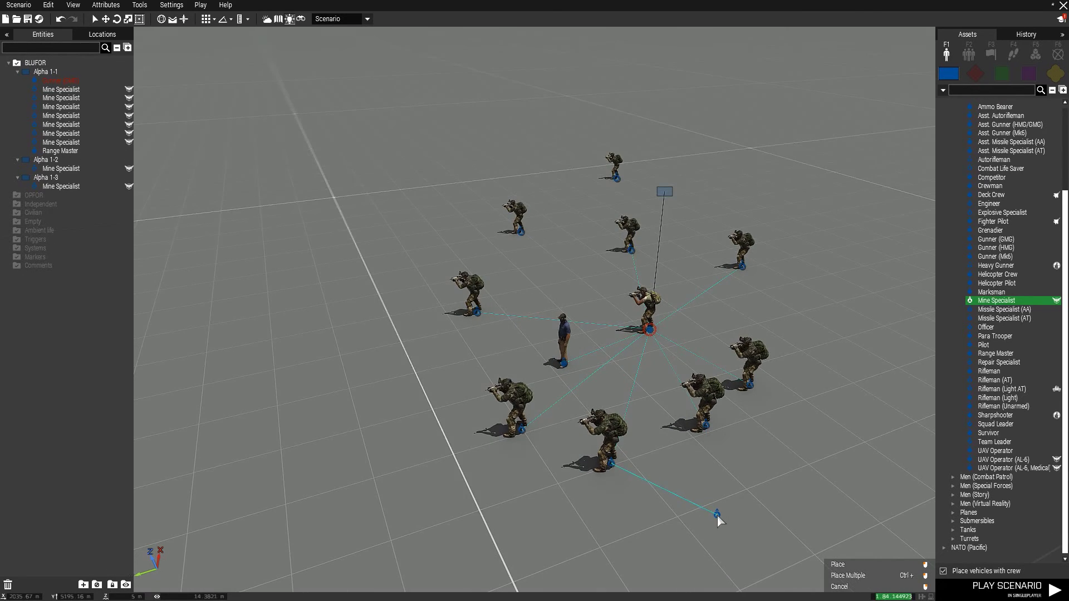
pyautogui.rightClick(722, 509)
pyautogui.click(722, 510)
# Step: Select all the placed BLUFOR units together and delete them
pyautogui.press('d')
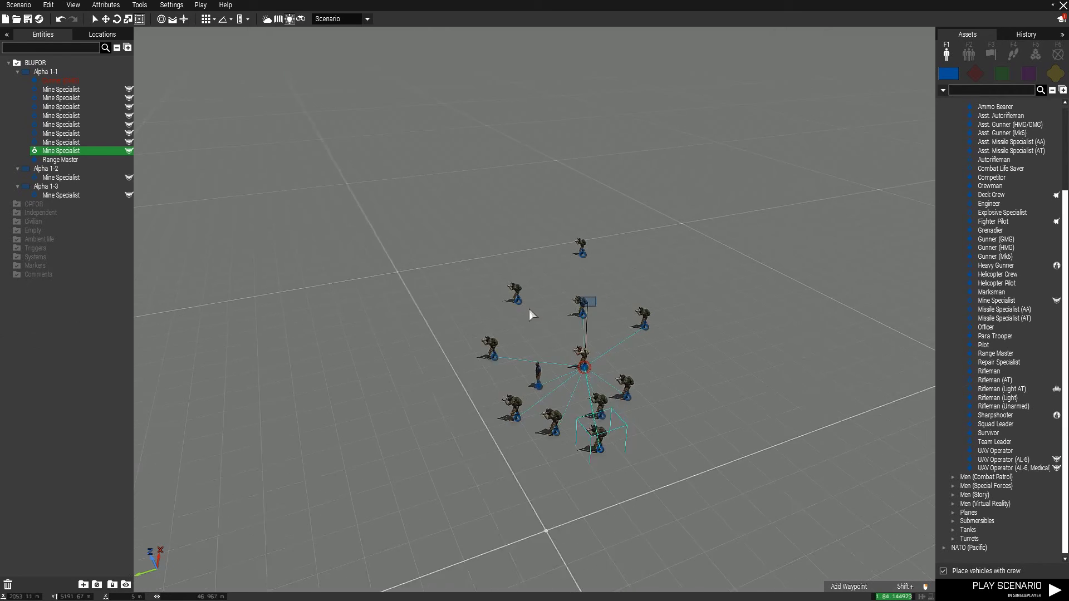
pyautogui.moveTo(401, 230); pyautogui.dragTo(695, 530)
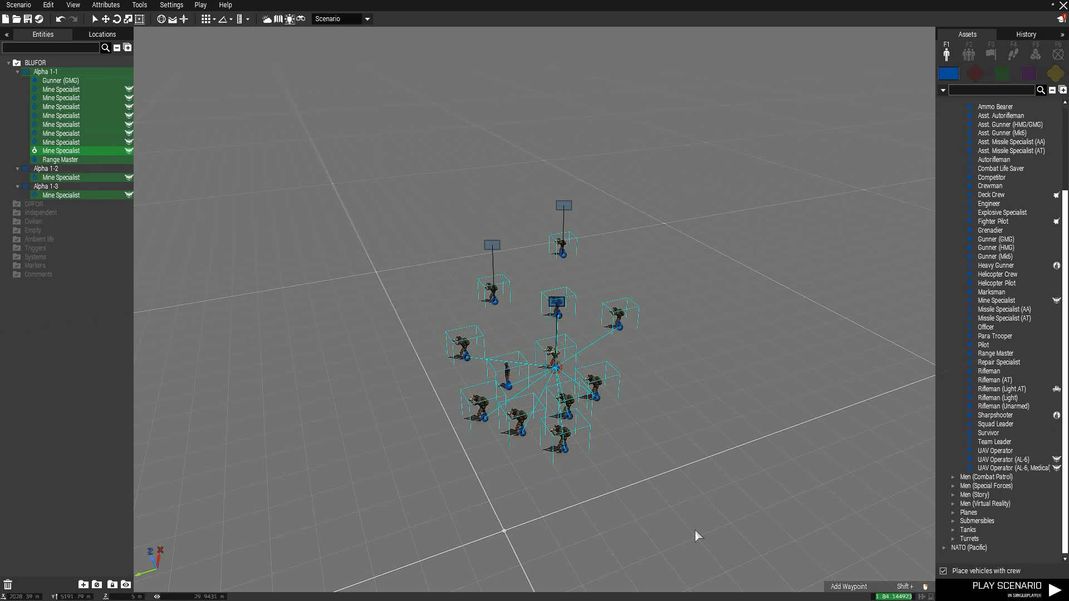
pyautogui.press('Delete')
# Step: Place a single NATO Range Master on the empty terrain and delete it
pyautogui.click(999, 353)
pyautogui.click(577, 379)
pyautogui.scroll(5, 575, 380)
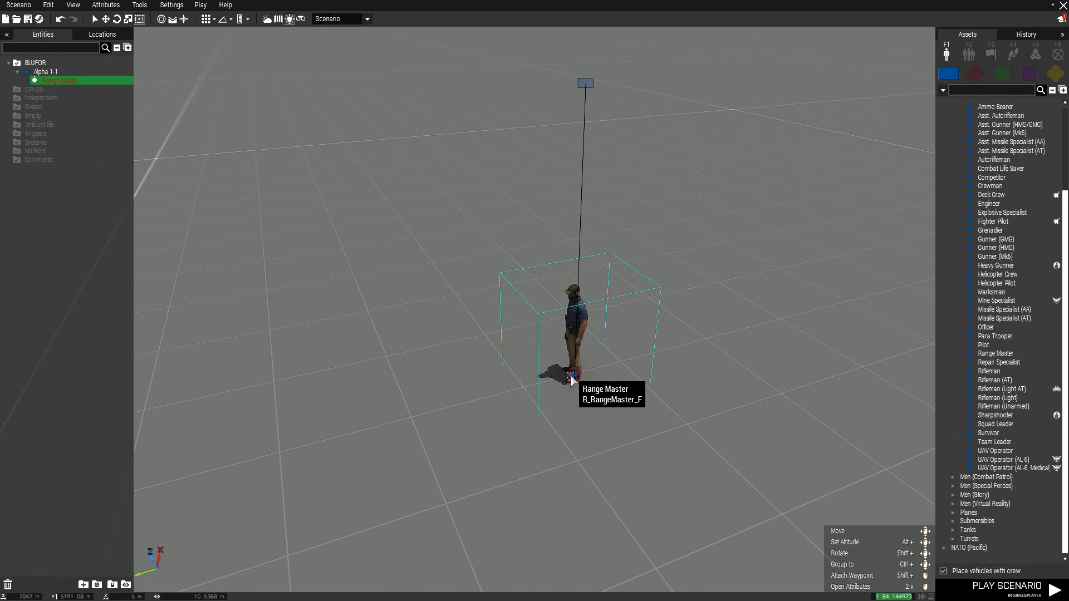
pyautogui.press('Delete')
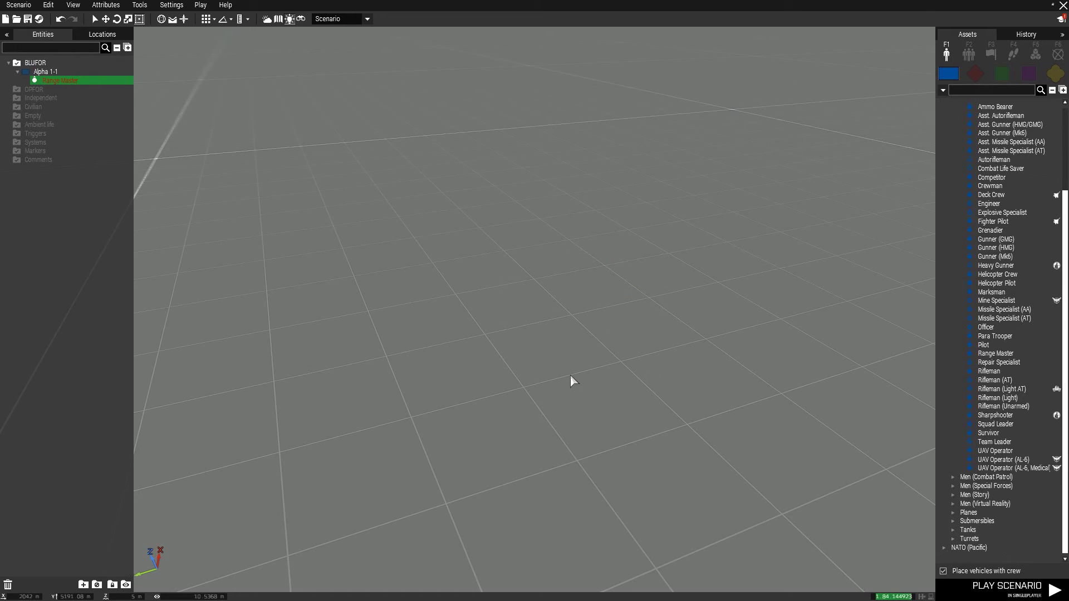
# Step: Place a NATO Officer on the terrain and delete it through its context options
pyautogui.click(1006, 330)
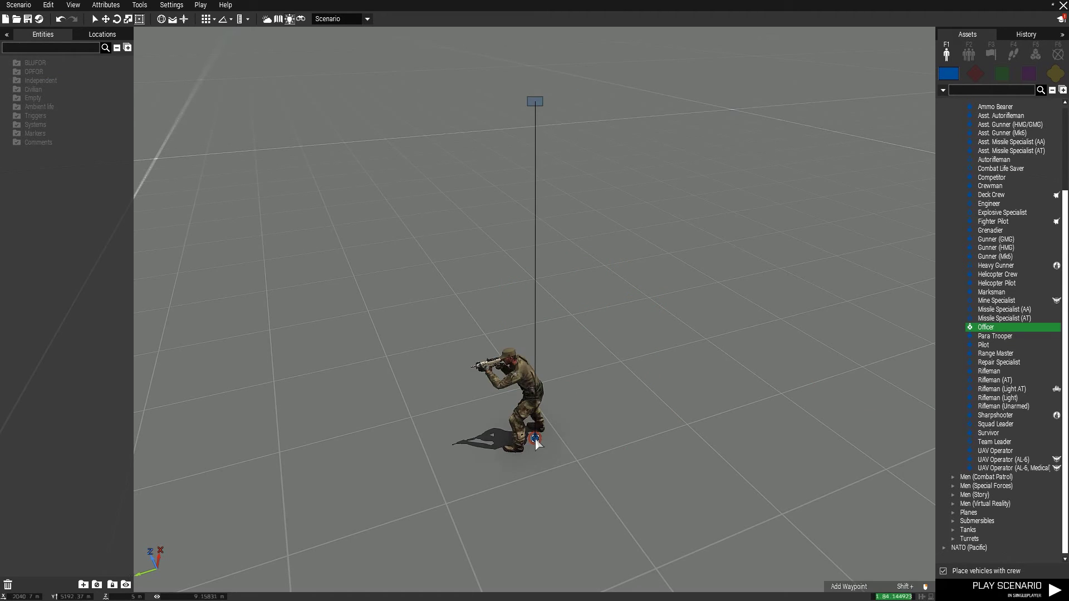
pyautogui.click(535, 438)
pyautogui.rightClick(536, 437)
pyautogui.moveTo(578, 438)
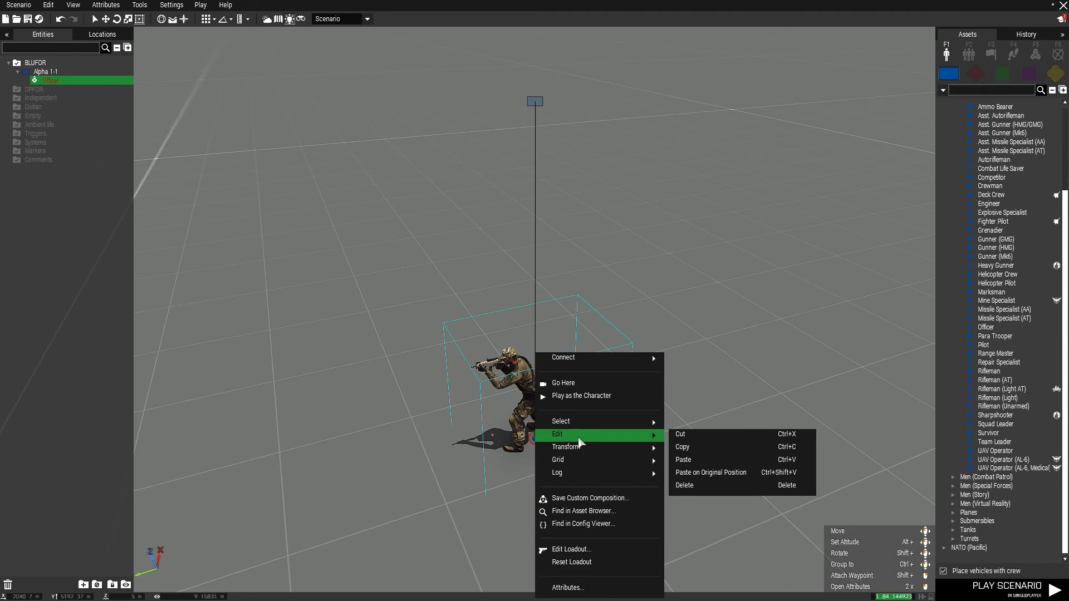
pyautogui.click(717, 486)
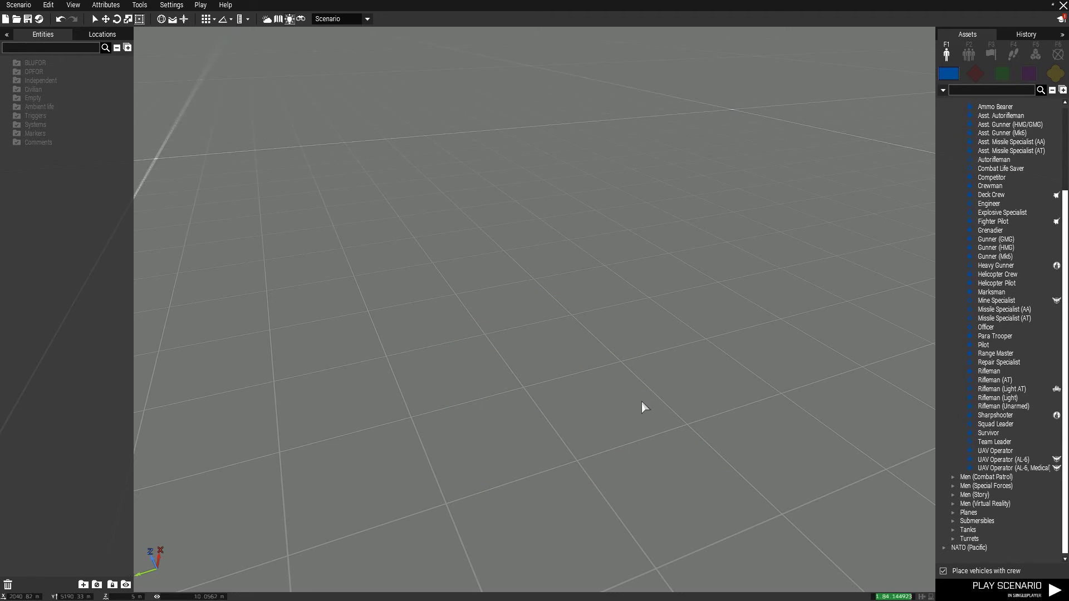
# Step: Place a NATO Marksman and review its object attributes, including init, transformation, control and states
pyautogui.click(991, 291)
pyautogui.click(520, 373)
pyautogui.doubleClick(521, 374)
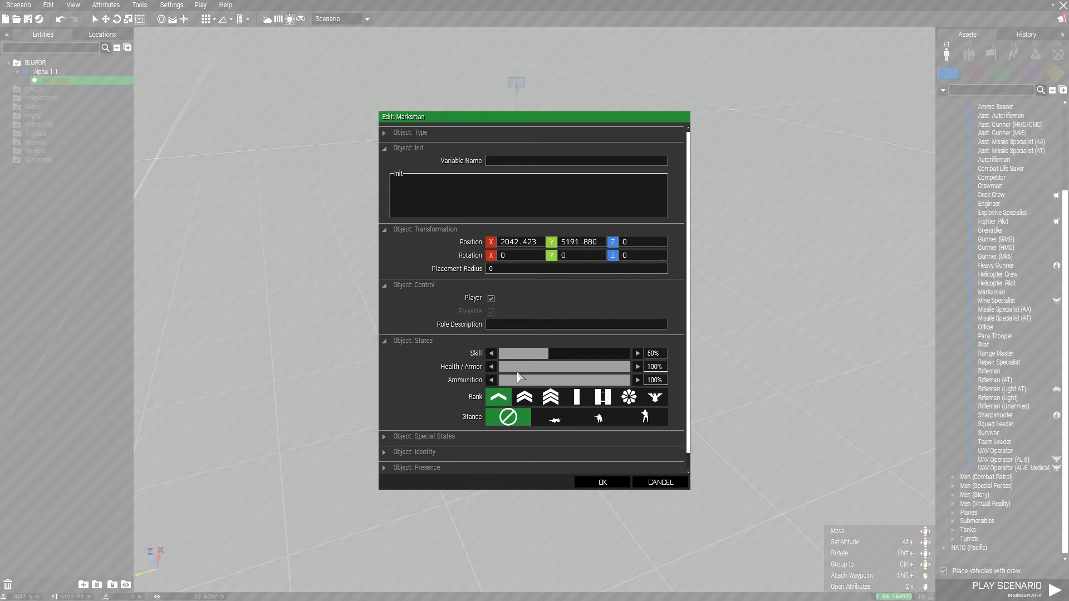
pyautogui.scroll(-1, 454, 285)
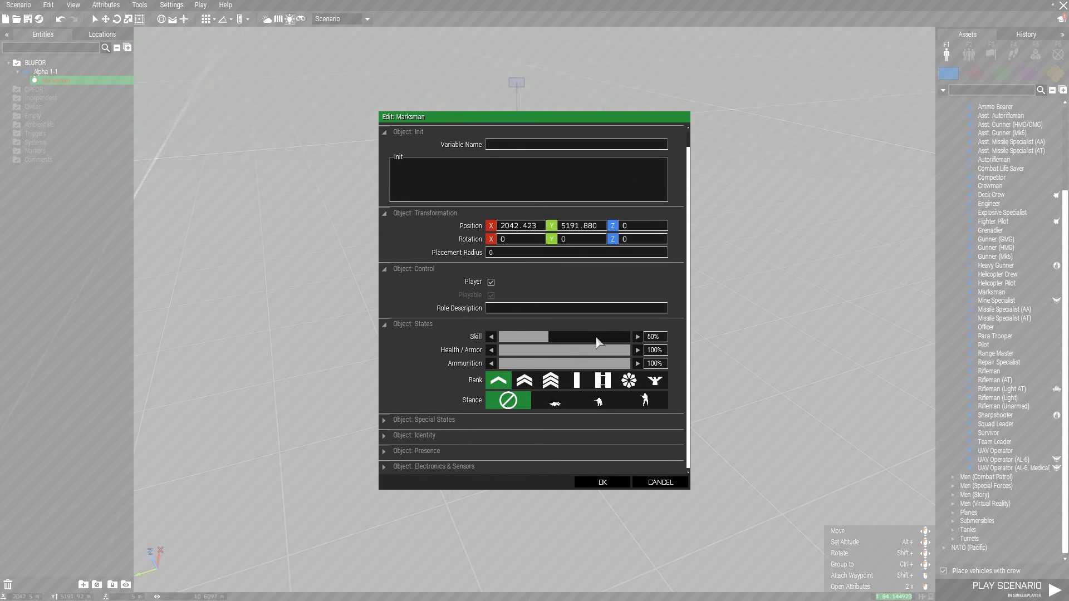
pyautogui.scroll(1, 596, 341)
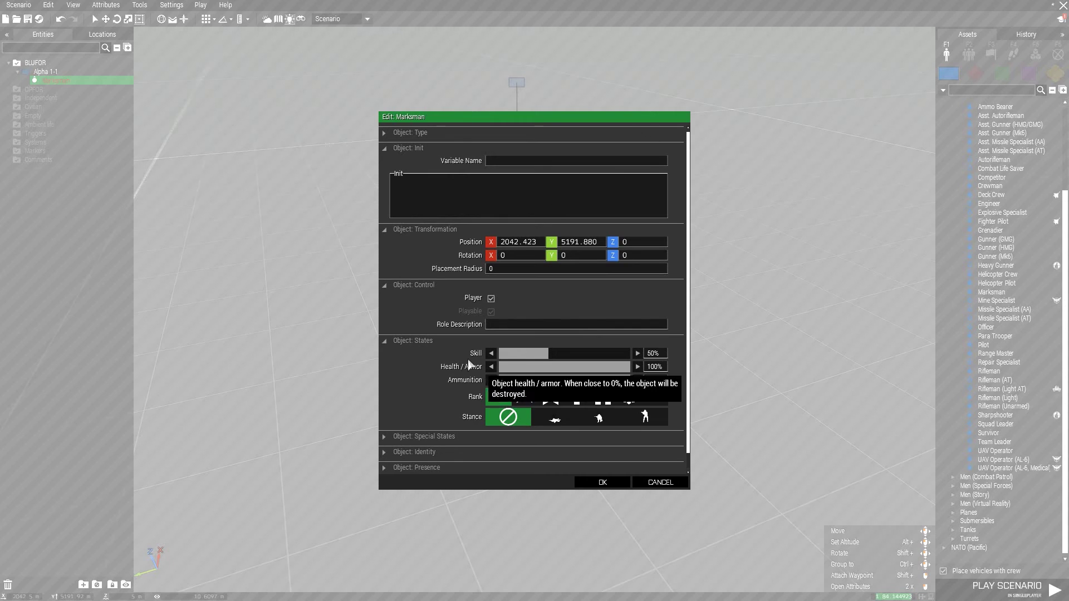
pyautogui.scroll(-1, 501, 366)
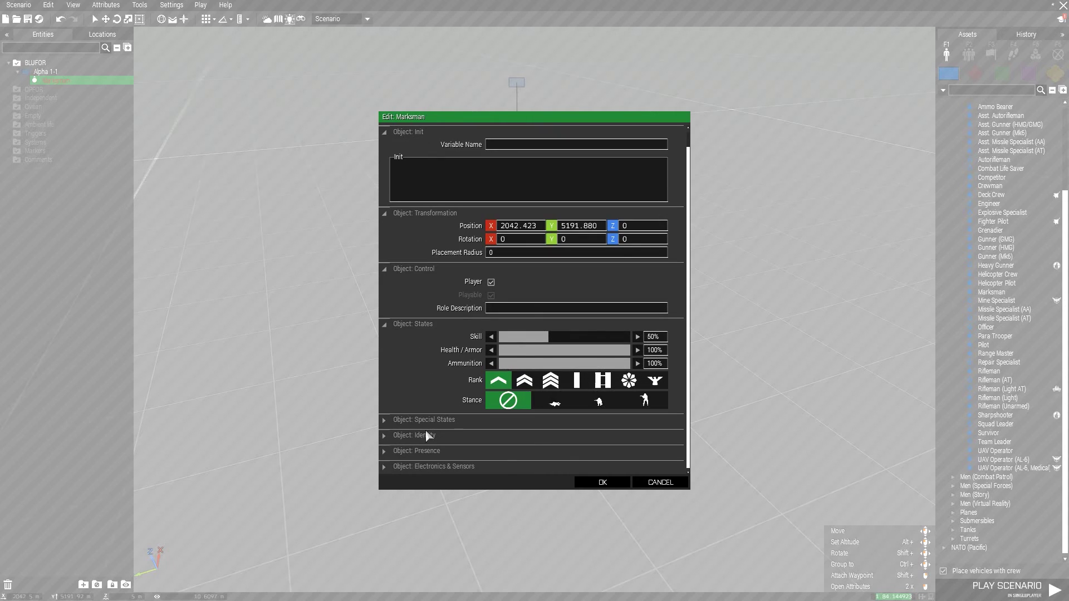
pyautogui.click(618, 481)
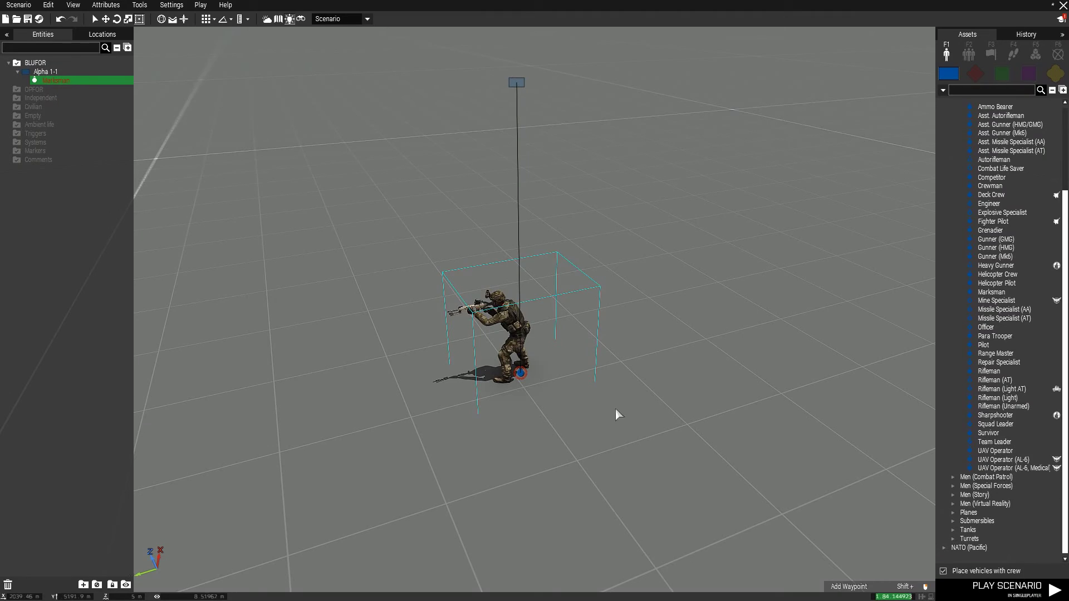
# Step: Examine the context options available for the Marksman, such as connecting, editing, transforming and loadout
pyautogui.rightClick(516, 376)
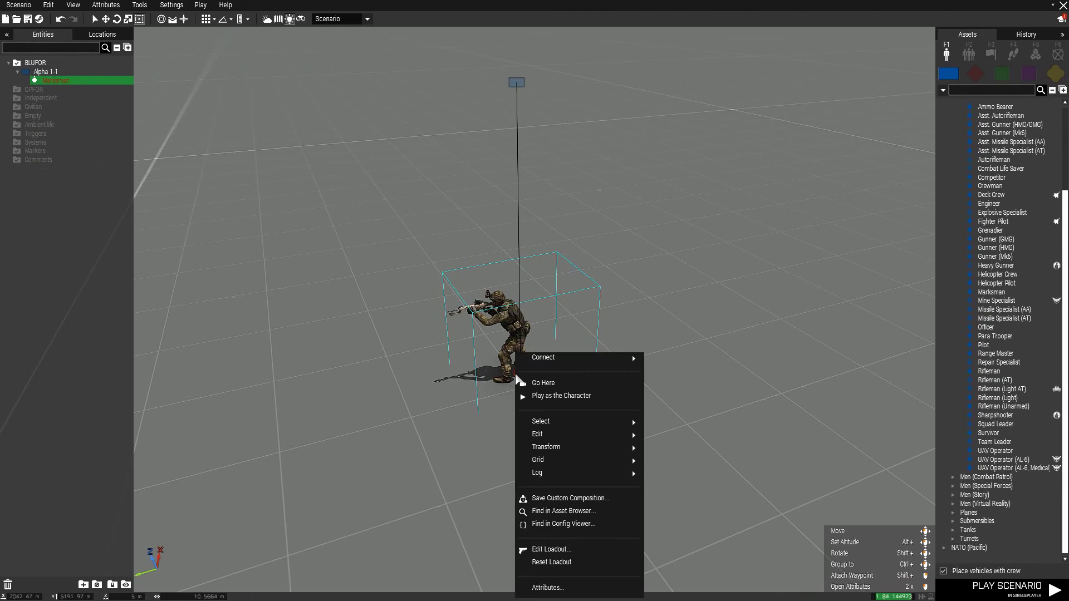
pyautogui.moveTo(563, 362)
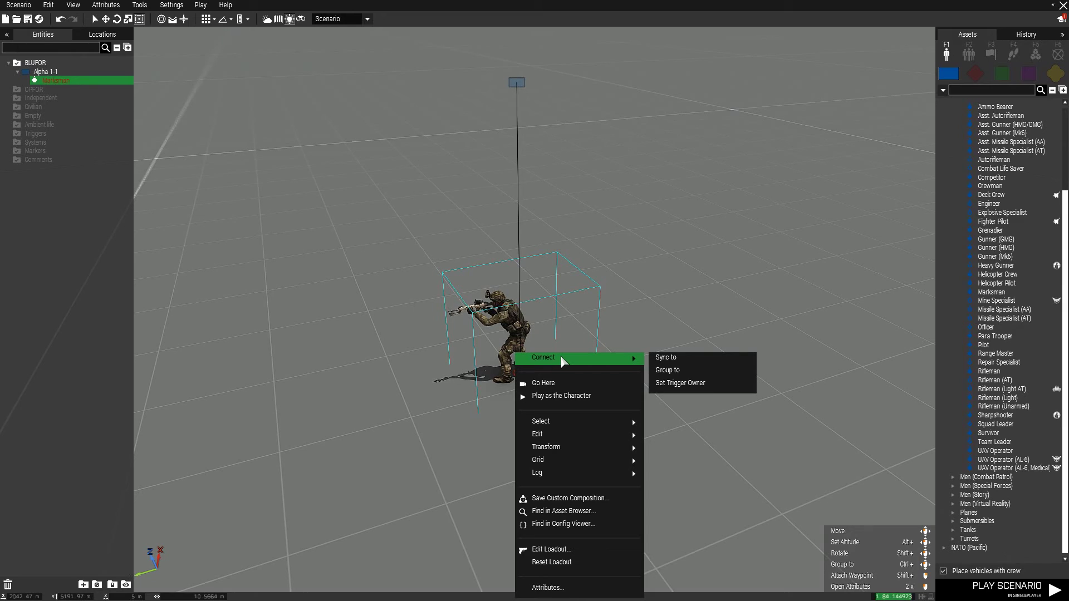
pyautogui.moveTo(600, 450)
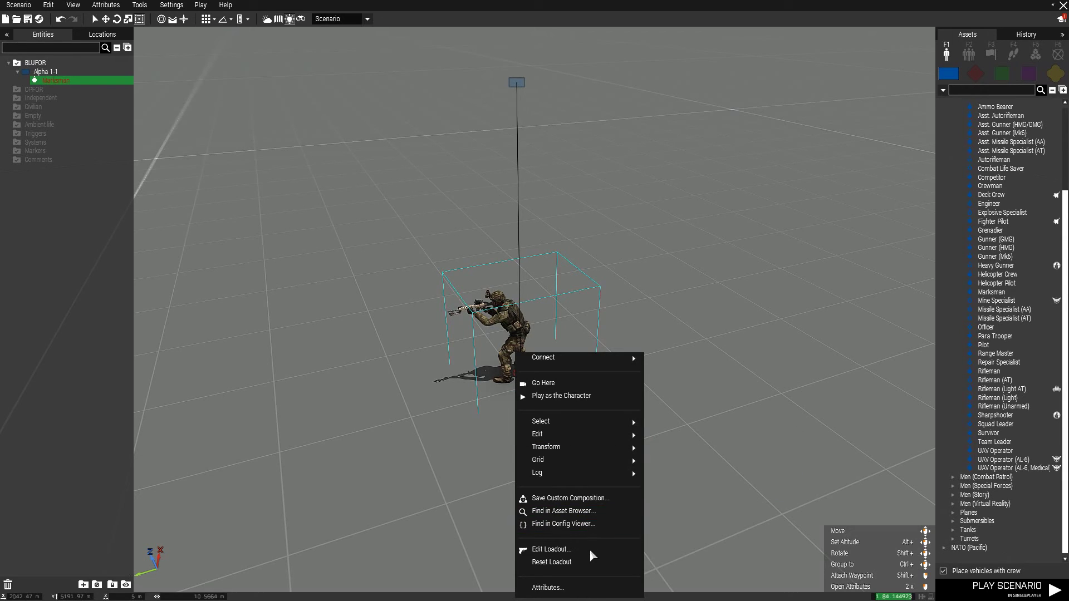
pyautogui.click(769, 464)
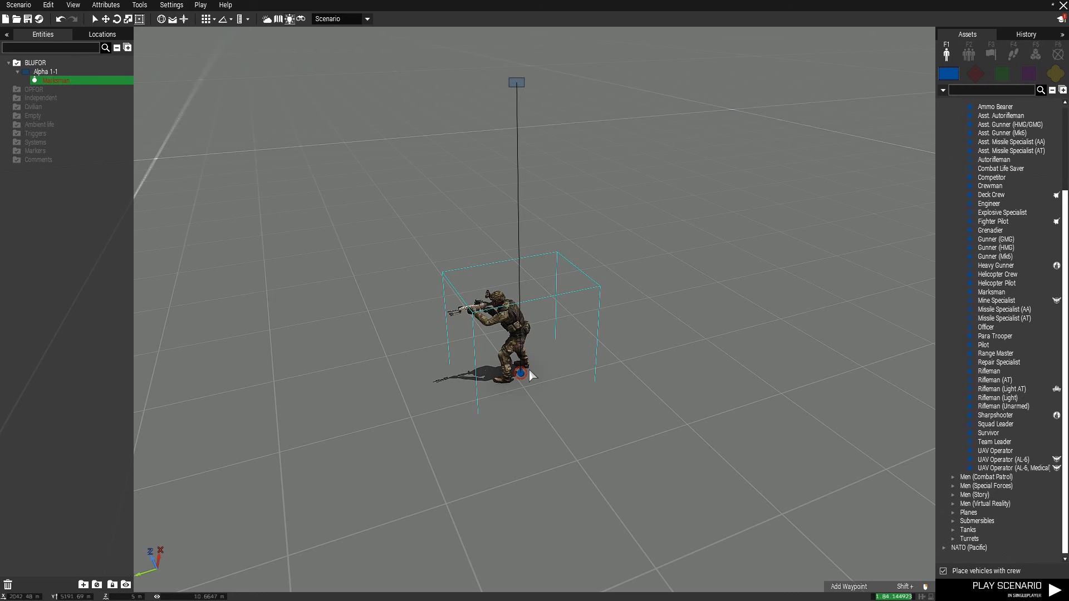
# Step: Try placing an Officer near the Marksman, abandon that placement and delete the Marksman
pyautogui.click(985, 327)
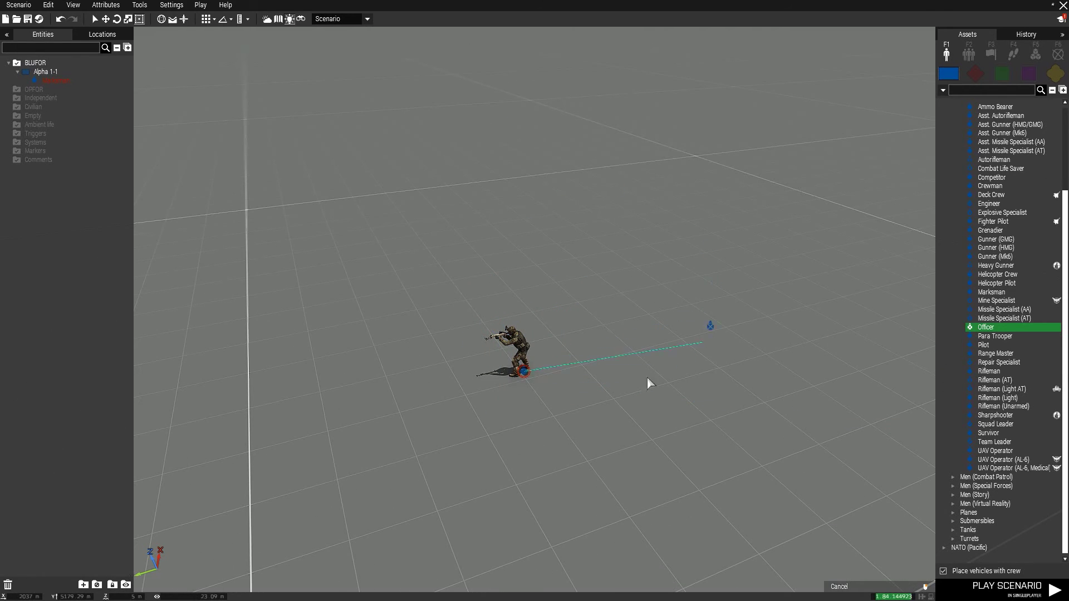
pyautogui.rightClick(687, 478)
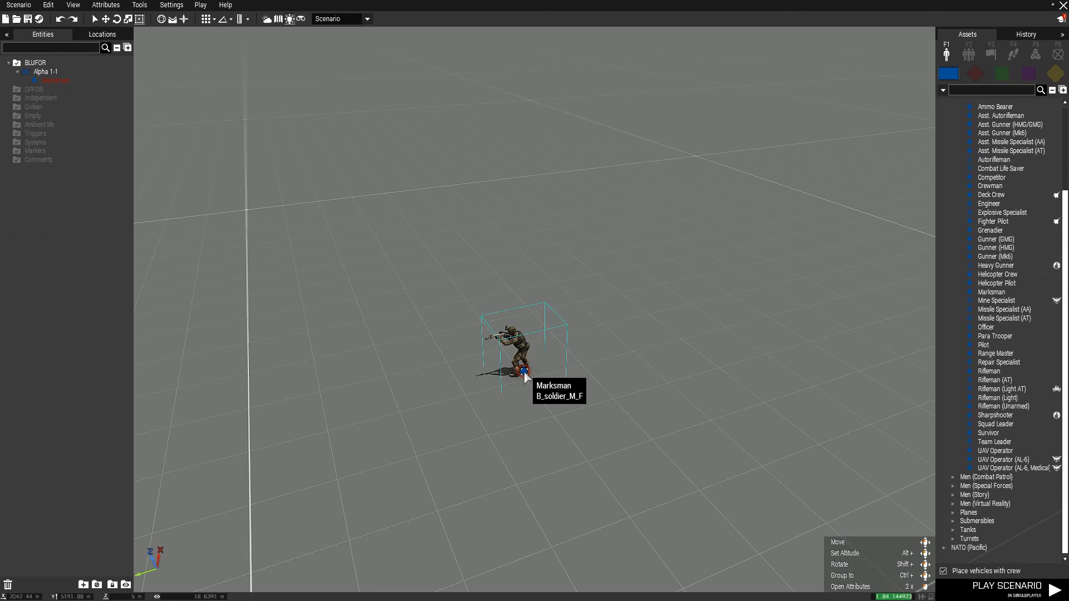
pyautogui.press('Delete')
pyautogui.press('Delete')
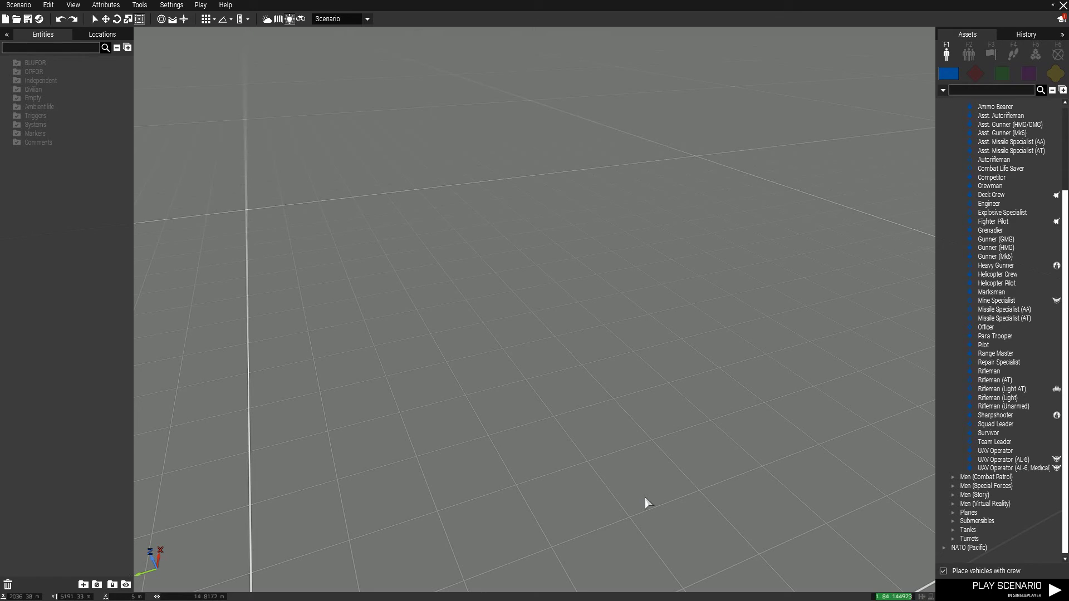
# Step: Restore the deleted Marksman, then copy it and paste four duplicates at separate spots on the terrain
pyautogui.hotkey('ctrl', 'z')
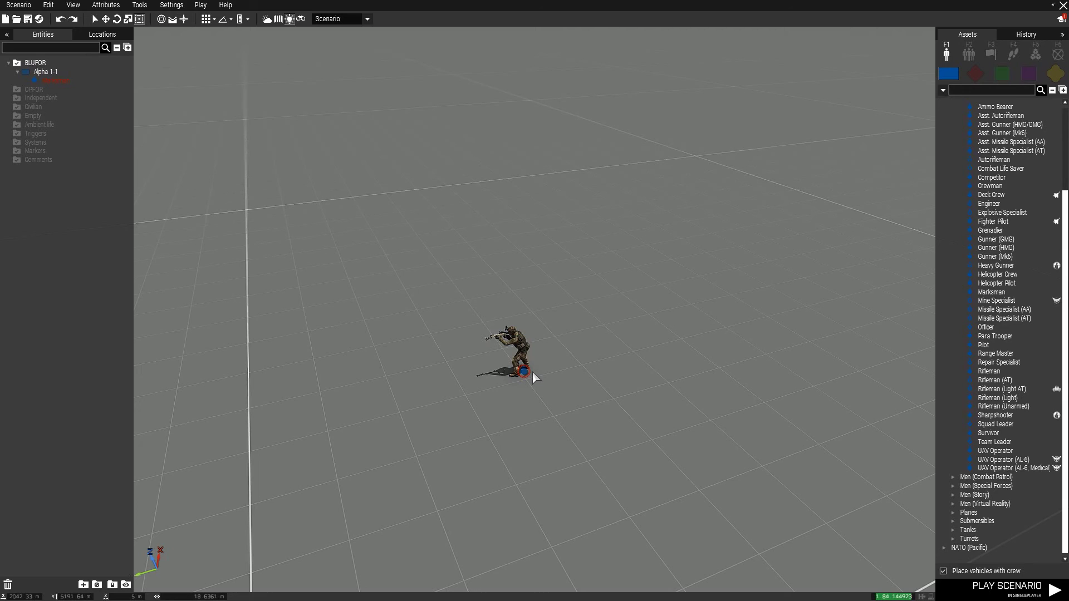
pyautogui.moveTo(430, 241); pyautogui.dragTo(645, 469)
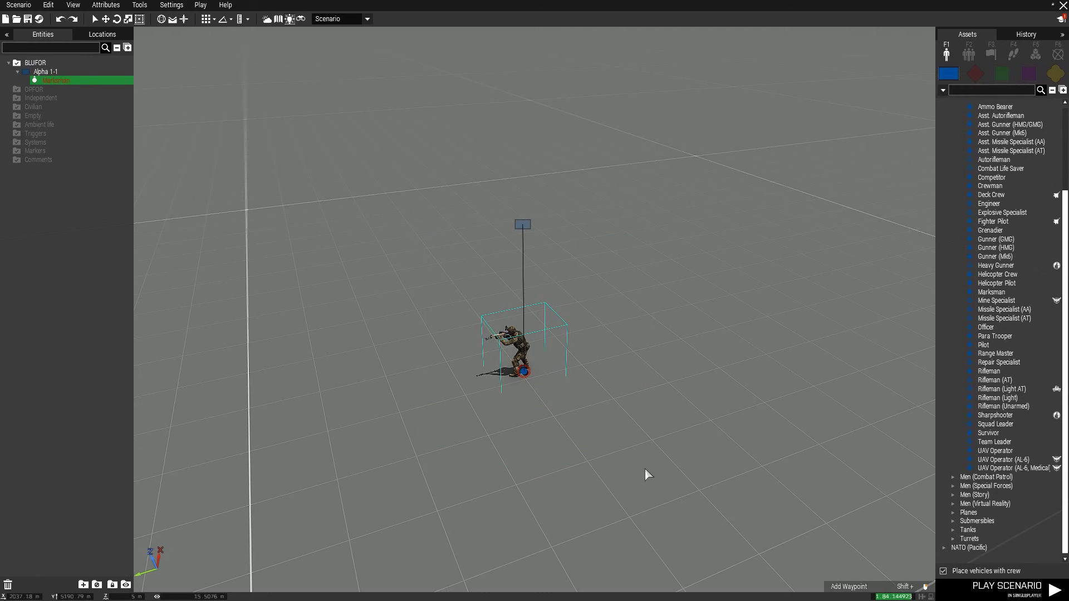
pyautogui.scroll(-3, 645, 469)
pyautogui.moveTo(645, 469); pyautogui.dragTo(472, 303, button='right')
pyautogui.hotkey('ctrl', 'v')
pyautogui.hotkey('ctrl', 'v')
pyautogui.hotkey('ctrl', 'v')
pyautogui.hotkey('ctrl', 'v')
pyautogui.scroll(-1, 546, 366)
# Step: Select the three neighbouring Marksmen with a selection box and delete them
pyautogui.moveTo(480, 227); pyautogui.dragTo(693, 460)
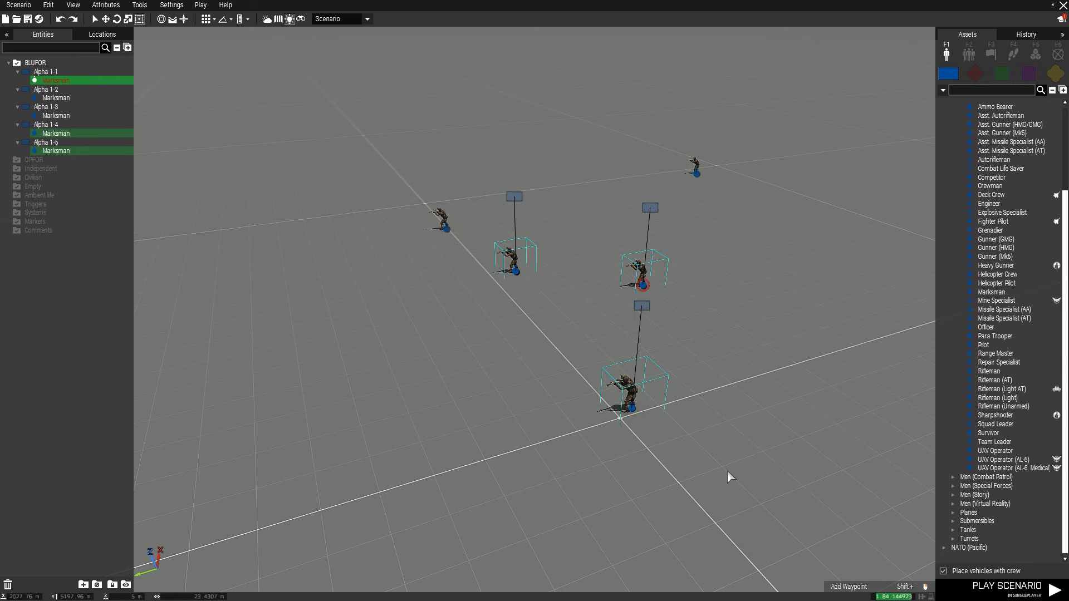
pyautogui.press('Delete')
pyautogui.scroll(2, 579, 244)
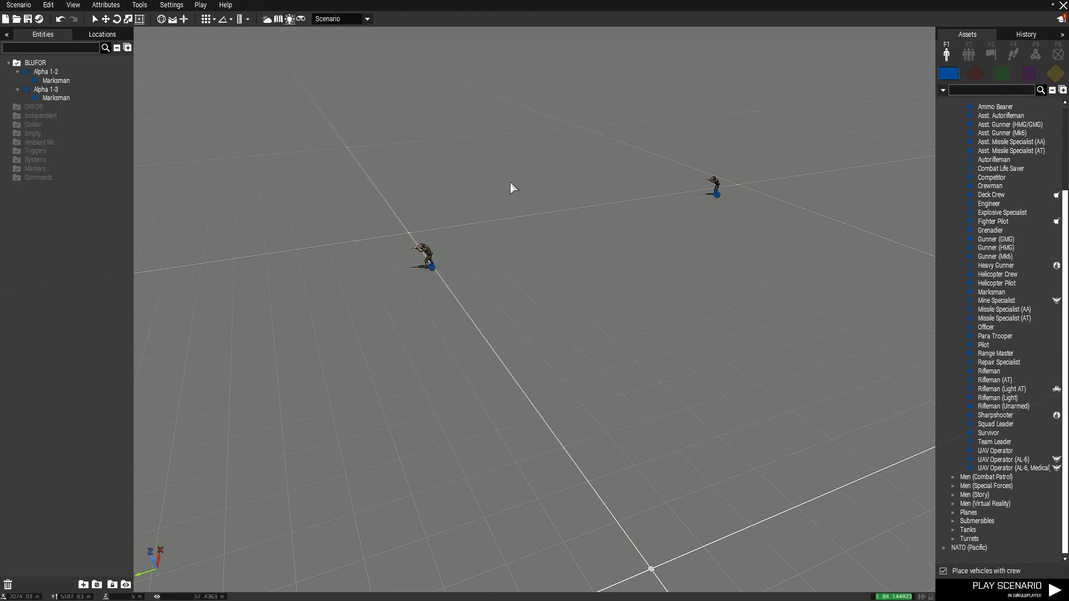
# Step: Undo the last deletion, then select all five Marksmen and delete them together
pyautogui.hotkey('ctrl', 'z')
pyautogui.scroll(3, 537, 214)
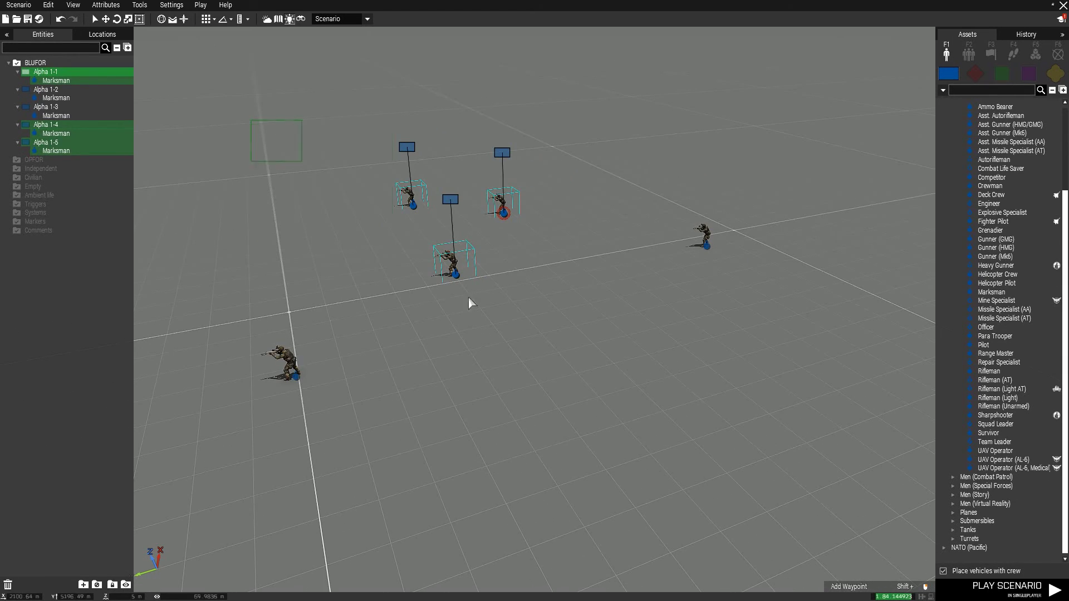
pyautogui.hotkey('ctrl', 'a')
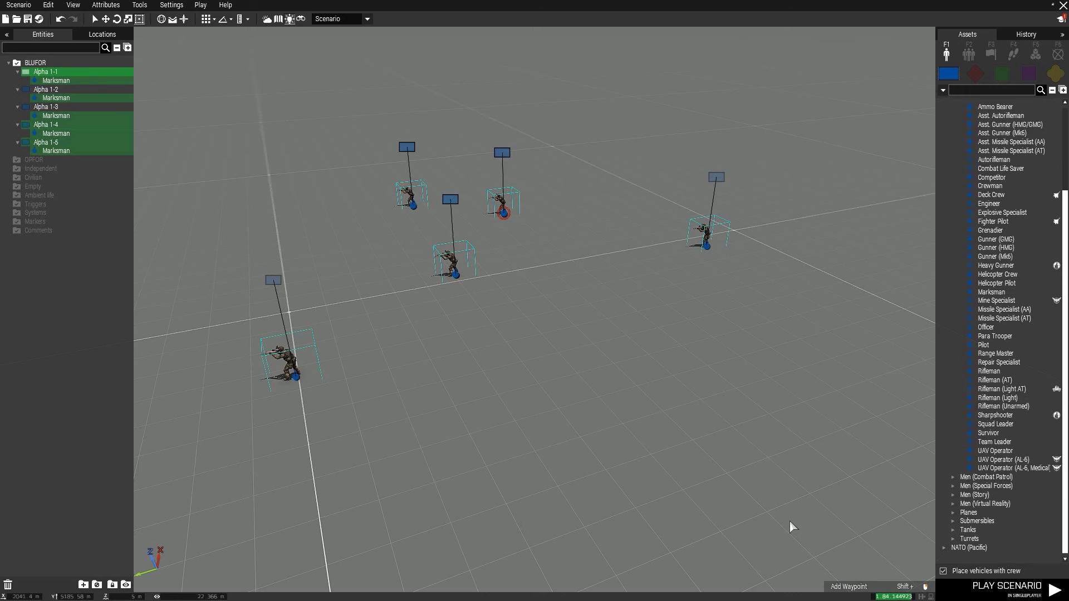
pyautogui.press('Delete')
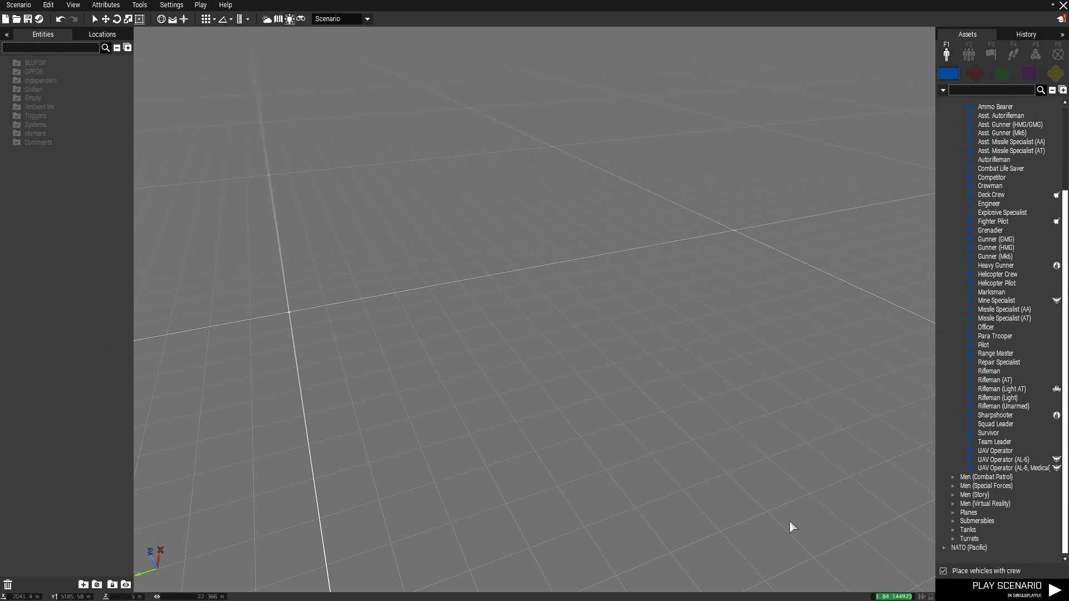
# Step: Open the debug console and cancel it without executing any code
pyautogui.hotkey('ctrl', 'd')
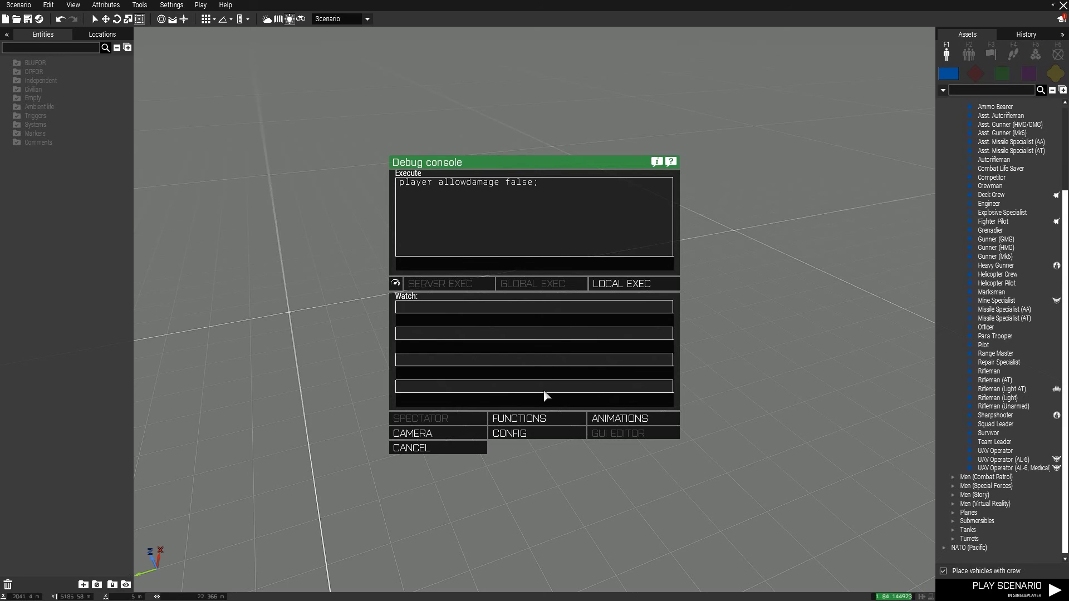
pyautogui.click(432, 452)
pyautogui.scroll(-3, 596, 319)
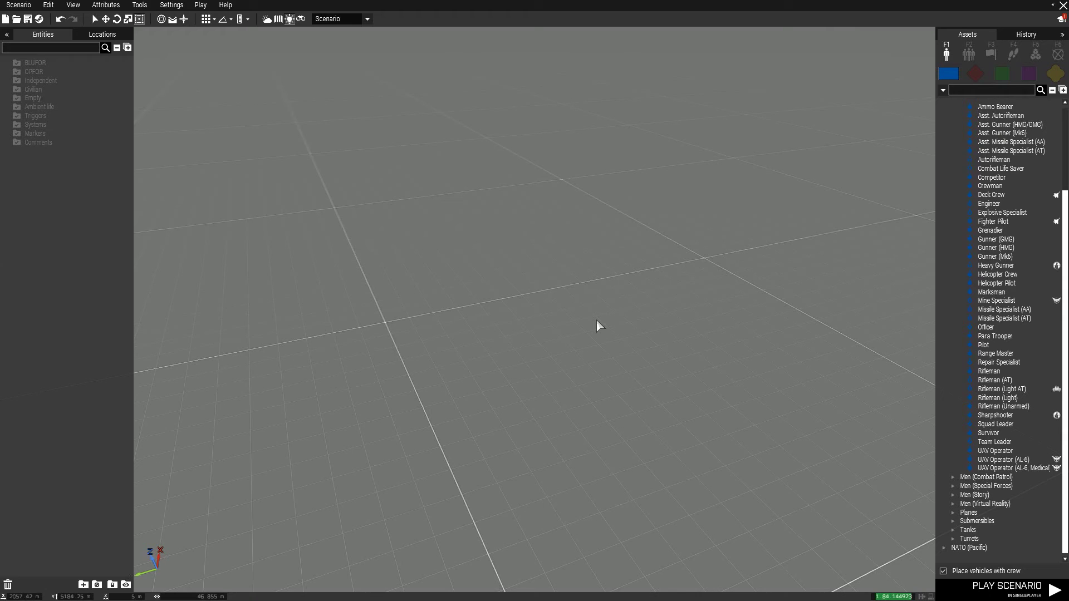
# Step: Place a NATO Para Trooper on the terrain and rotate him to face roughly the opposite direction
pyautogui.click(994, 336)
pyautogui.click(534, 423)
pyautogui.scroll(5, 533, 423)
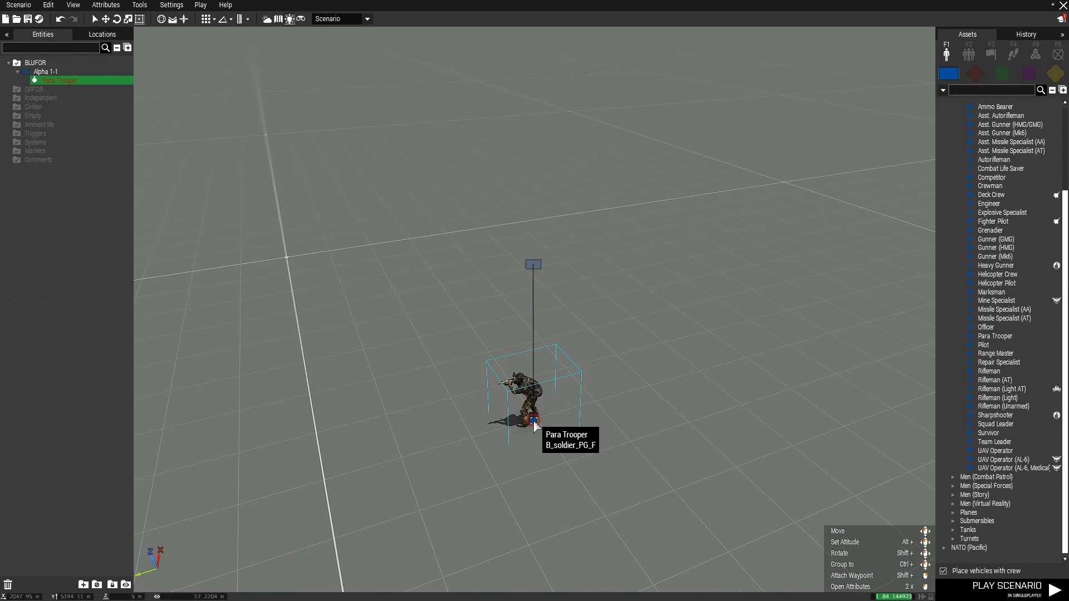
pyautogui.press('a')
pyautogui.moveTo(773, 350); pyautogui.dragTo(828, 373)
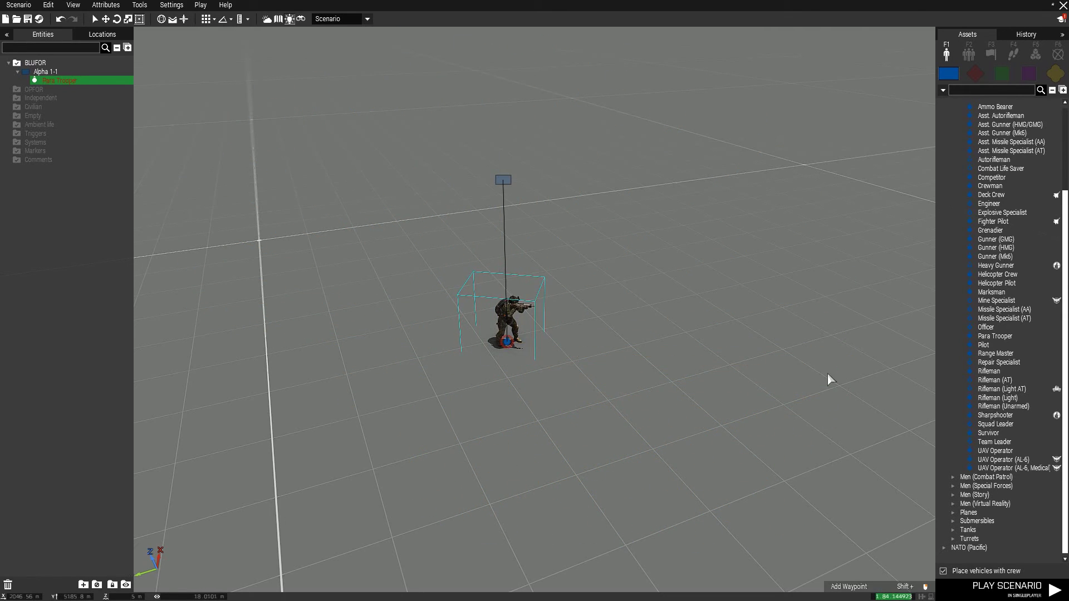
# Step: Raise the Para Trooper's altitude so that he hangs well above the ground
pyautogui.keyDown('alt'); pyautogui.moveTo(507, 341); pyautogui.dragTo(604, 144); pyautogui.keyUp('alt')
pyautogui.scroll(3, 603, 145)
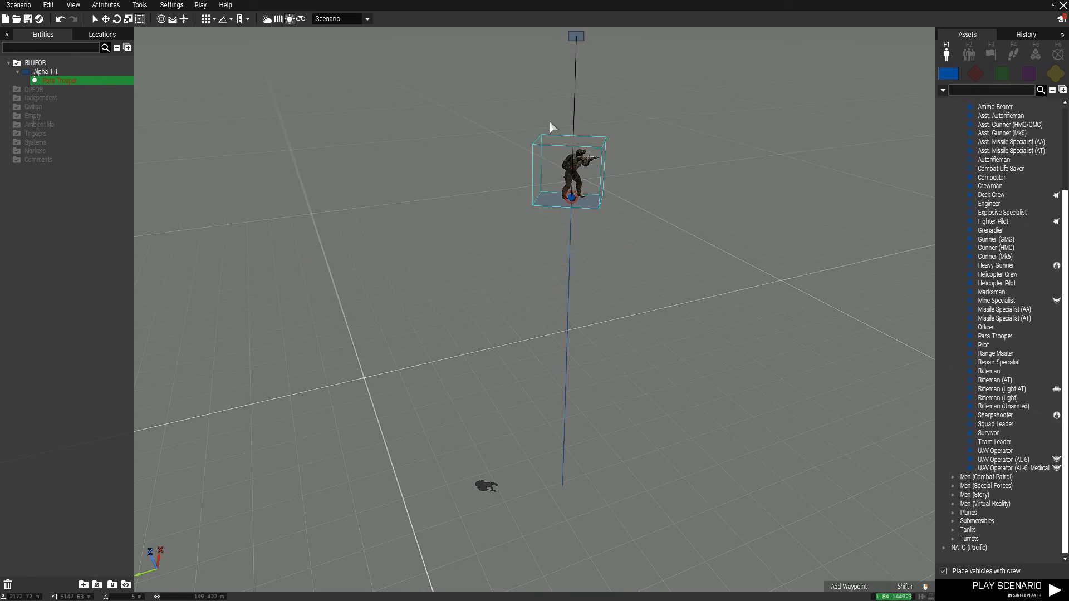
pyautogui.scroll(2, 576, 155)
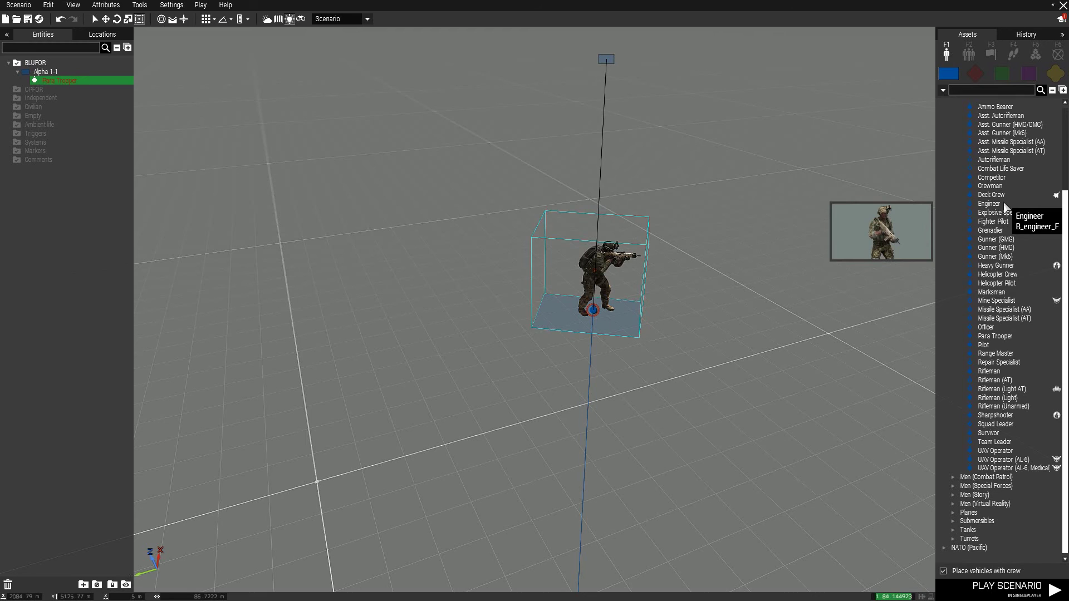
# Step: Select the raised Para Trooper together with his group and delete them
pyautogui.scroll(-5, 635, 273)
pyautogui.moveTo(496, 100); pyautogui.dragTo(686, 341)
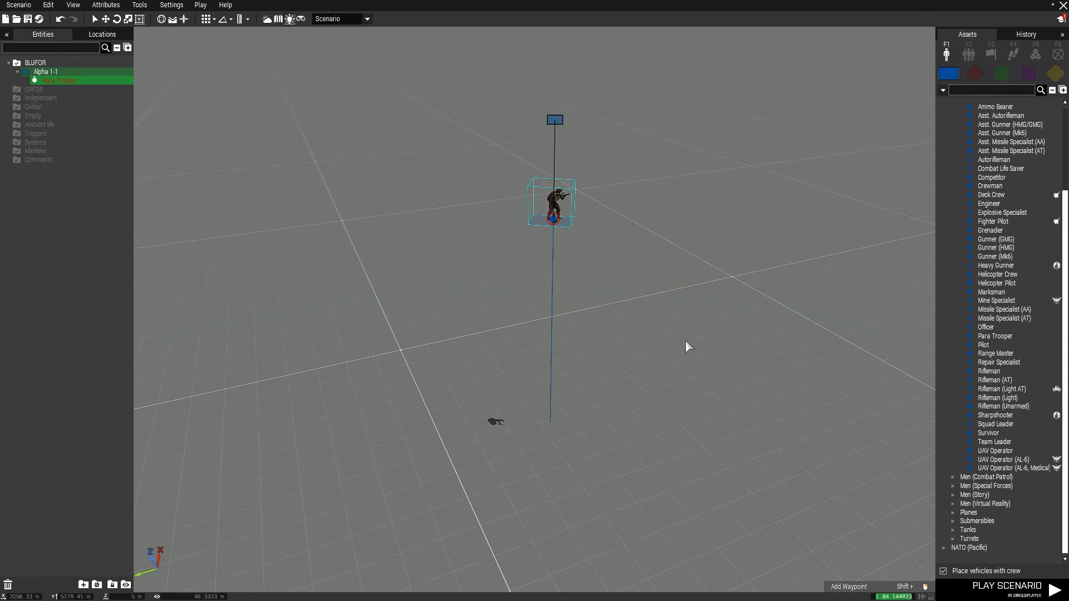
pyautogui.press('Delete')
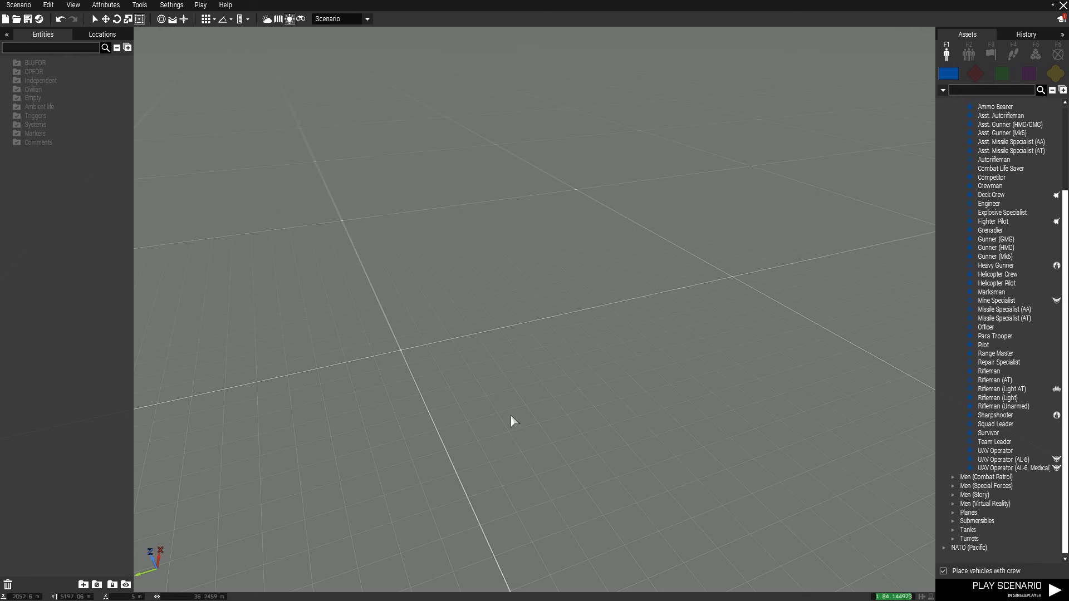
# Step: Look over the NATO unit assets, the ways to play the scenario and the available help resources
pyautogui.moveTo(499, 440); pyautogui.dragTo(680, 364, button='right')
pyautogui.moveTo(773, 332); pyautogui.dragTo(623, 264, button='right')
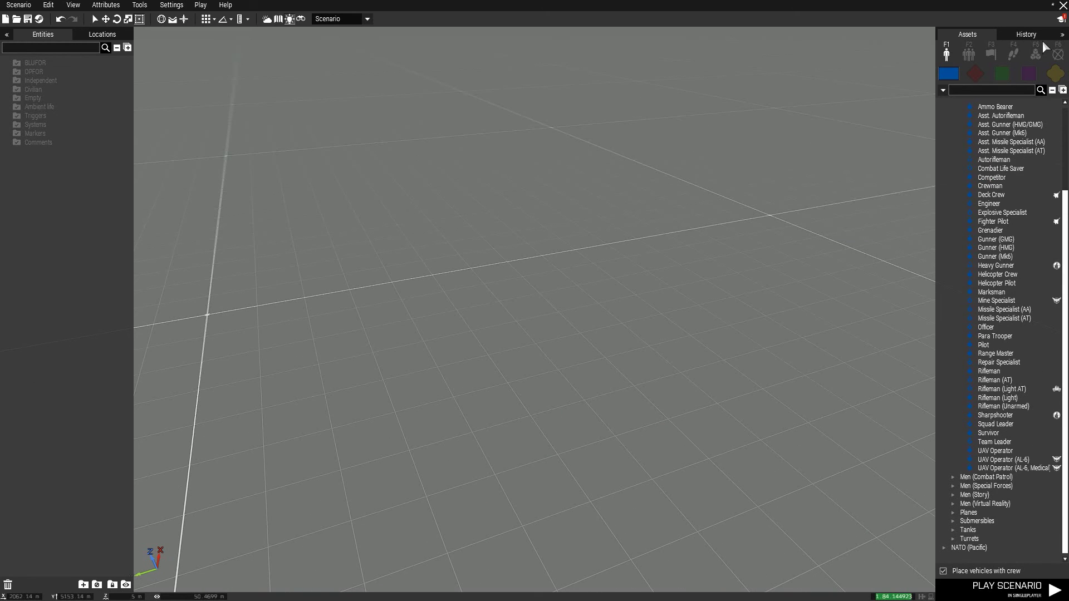
pyautogui.moveTo(999, 196)
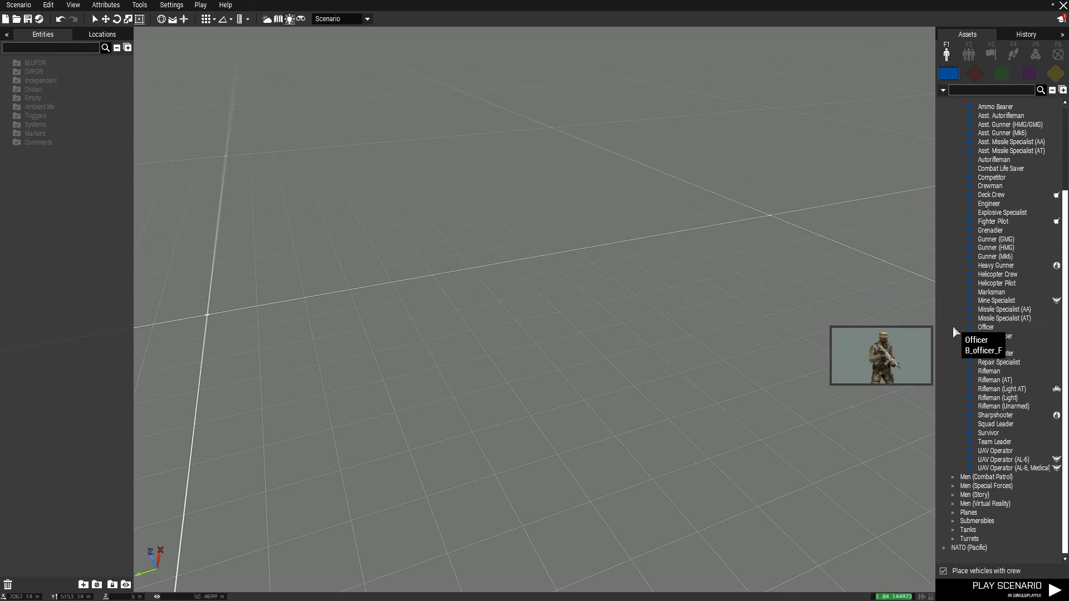
pyautogui.scroll(4, 993, 111)
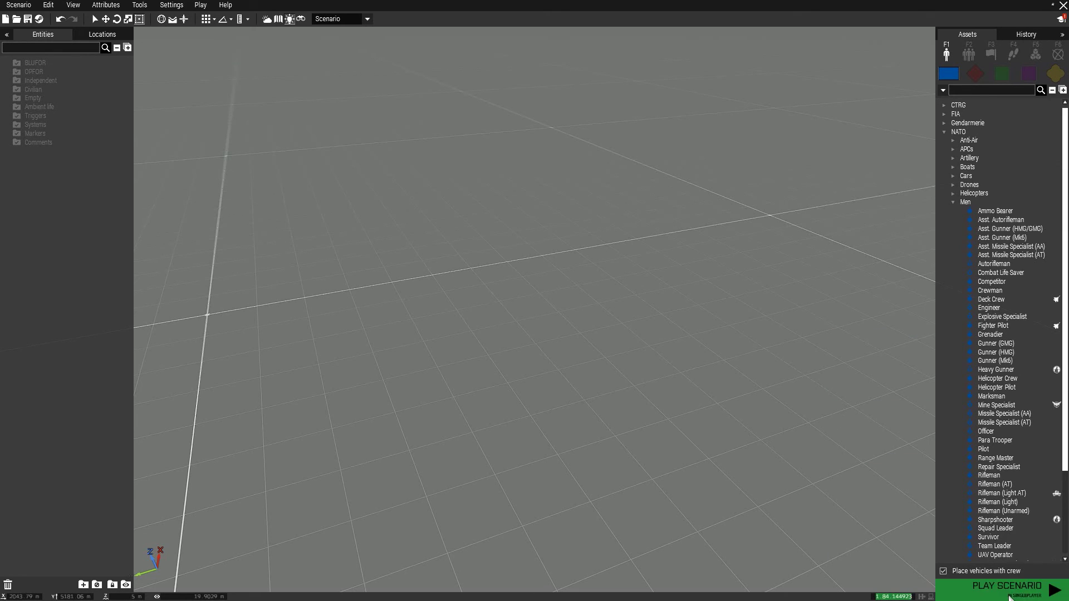
pyautogui.click(200, 5)
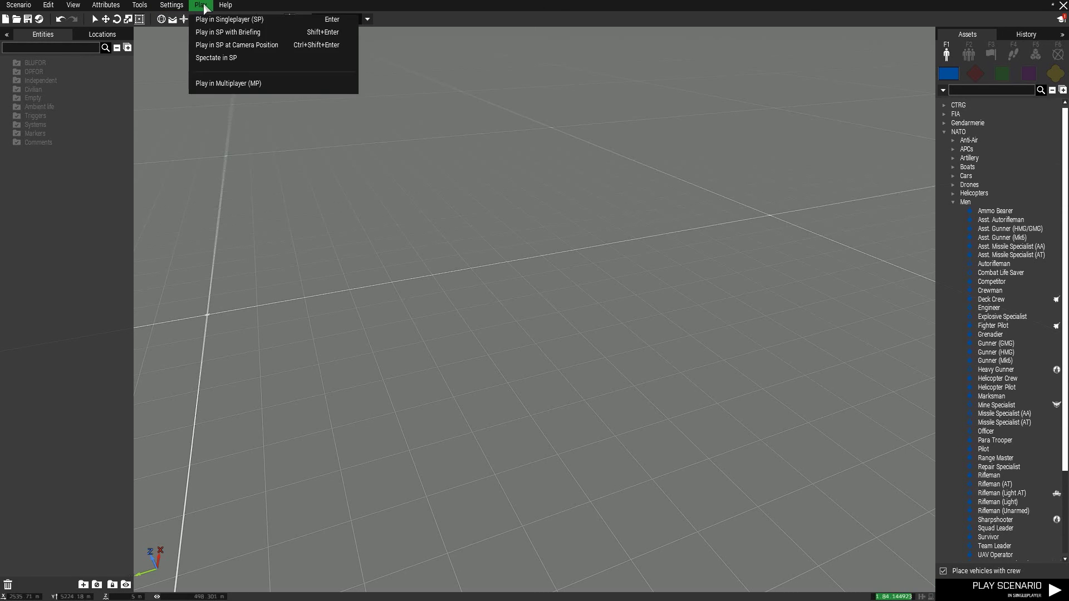
pyautogui.click(226, 5)
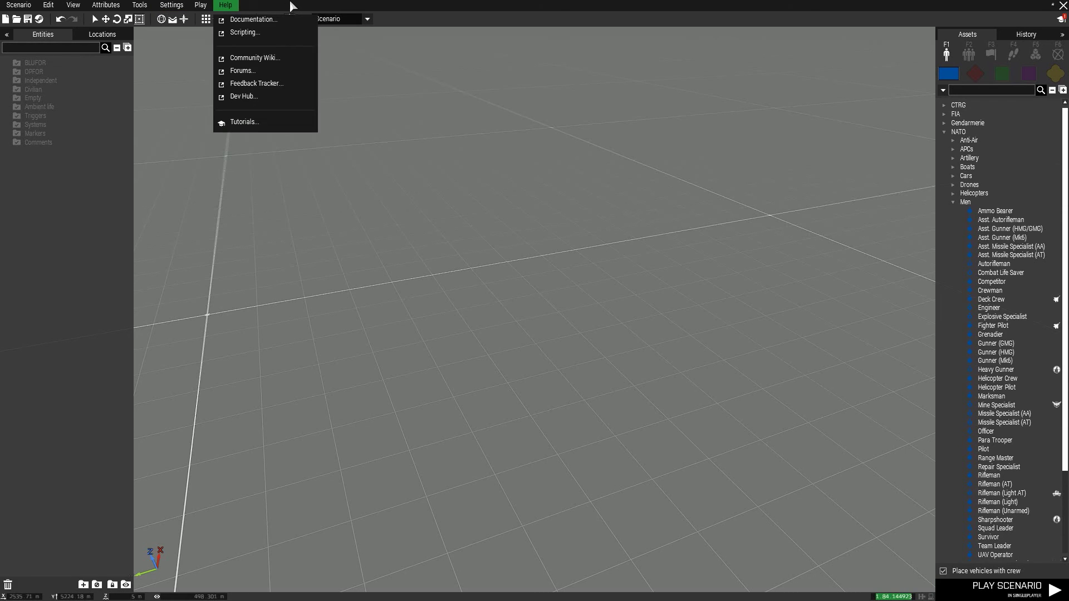
# Step: Place a NATO Fighter Pilot on the terrain and check the options for playing the scenario
pyautogui.click(449, 430)
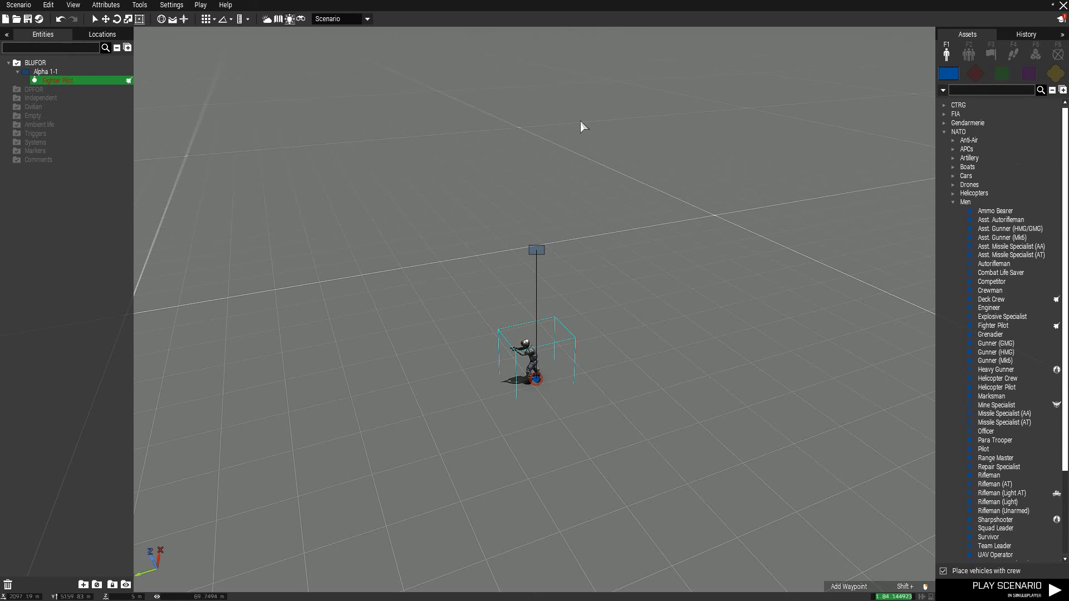
pyautogui.click(200, 7)
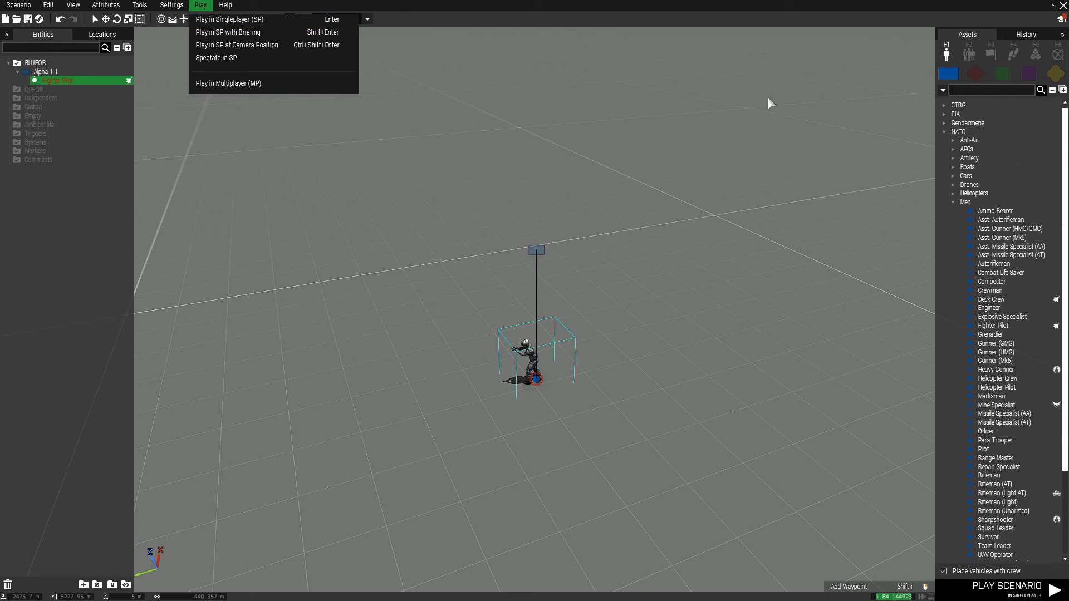
pyautogui.click(766, 231)
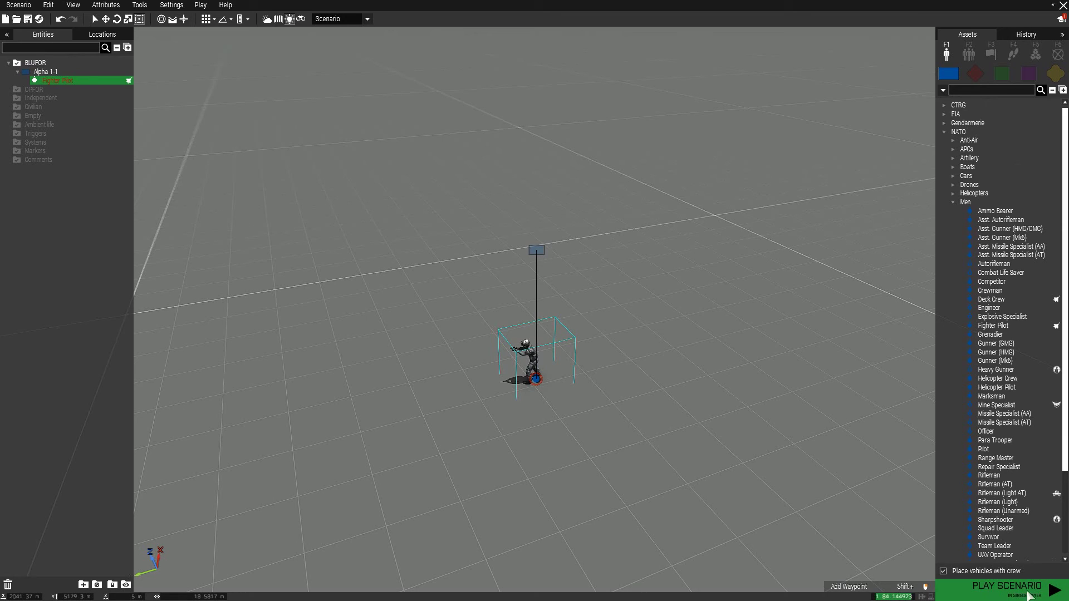
# Step: Examine the Fighter Pilot from close up and from farther away, and view the play options
pyautogui.scroll(5, 546, 357)
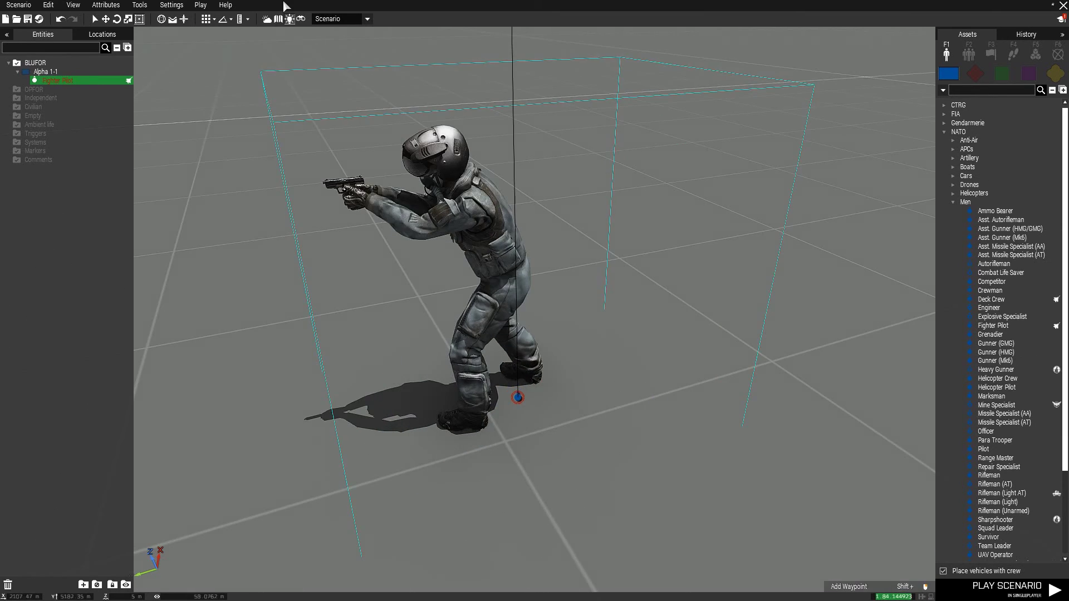
pyautogui.scroll(-5, 625, 370)
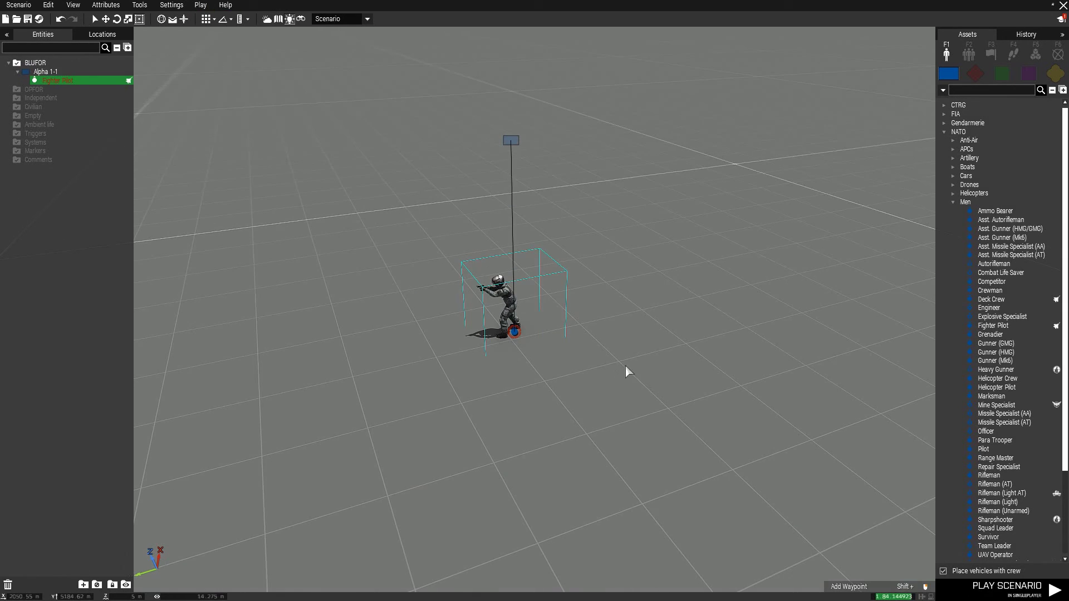
pyautogui.scroll(-3, 189, 223)
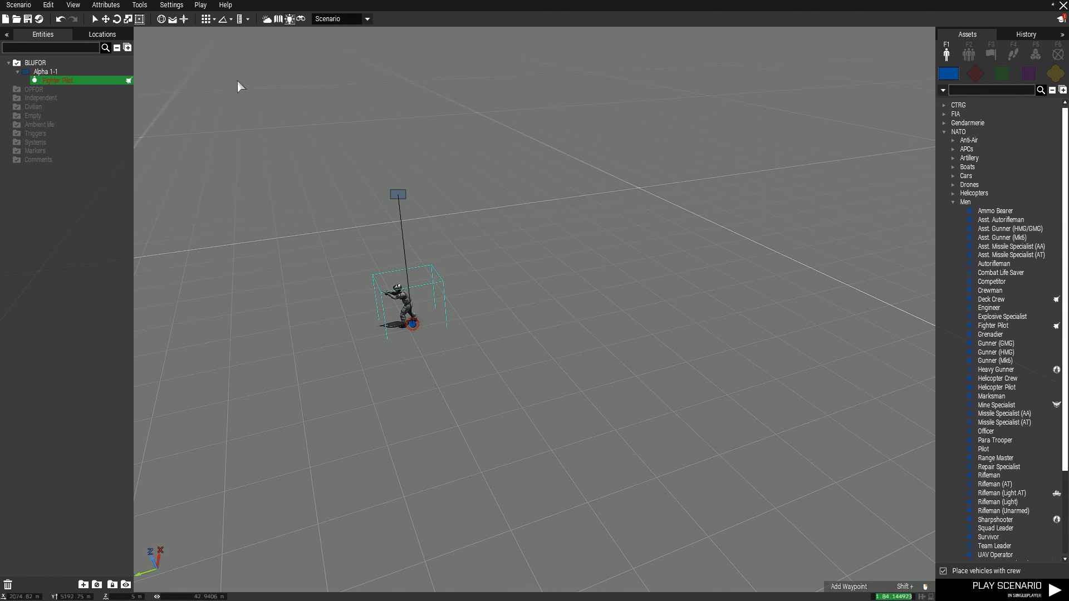
pyautogui.click(200, 5)
pyautogui.scroll(5, 673, 179)
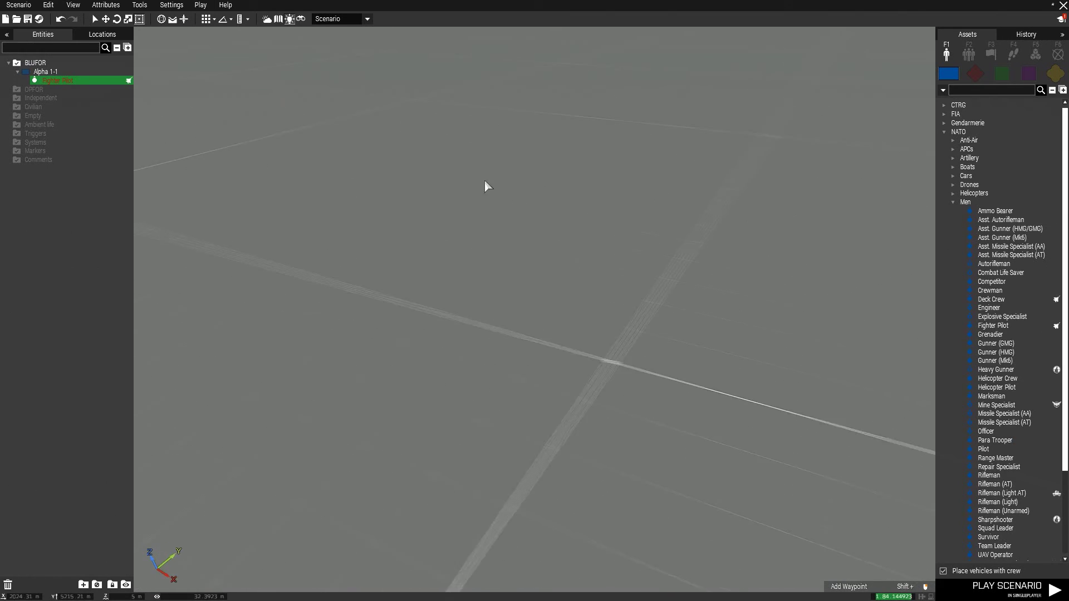
pyautogui.moveTo(485, 181); pyautogui.dragTo(593, 198, button='right')
pyautogui.scroll(-3, 718, 206)
pyautogui.scroll(-3, 595, 194)
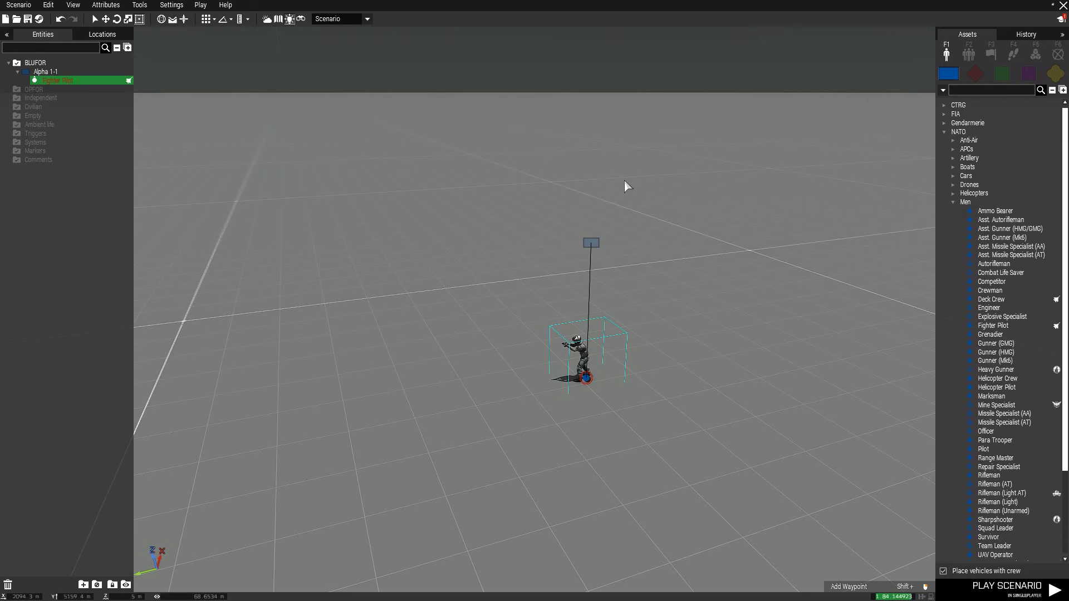
# Step: Place five Combat Life Savers around the Fighter Pilot as members of his group, then end placement
pyautogui.click(994, 272)
pyautogui.click(525, 314)
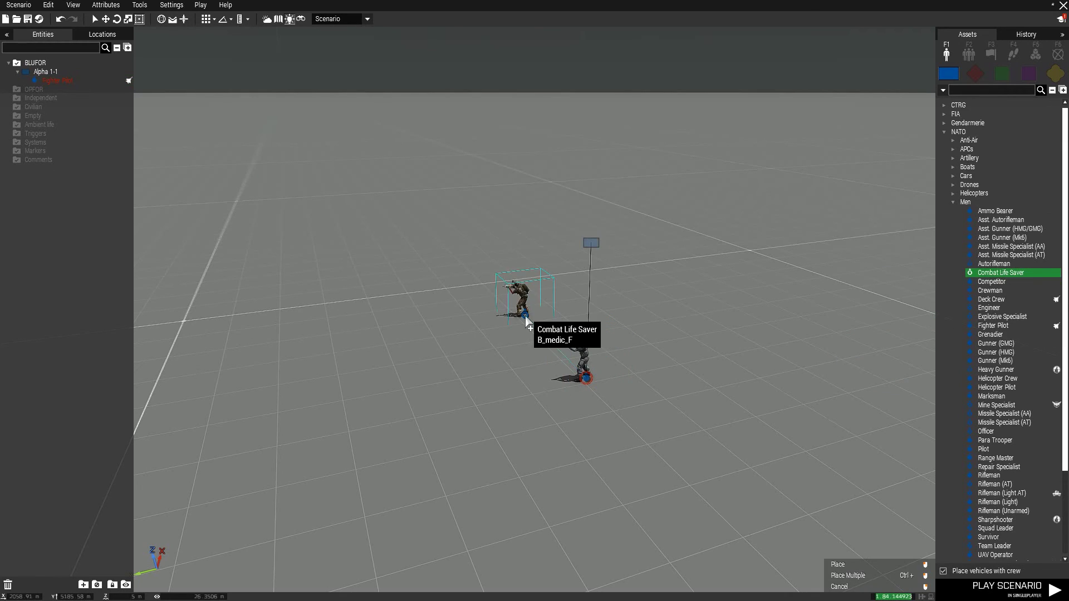
pyautogui.click(678, 309)
pyautogui.click(701, 417)
pyautogui.click(509, 429)
pyautogui.click(328, 344)
pyautogui.rightClick(646, 532)
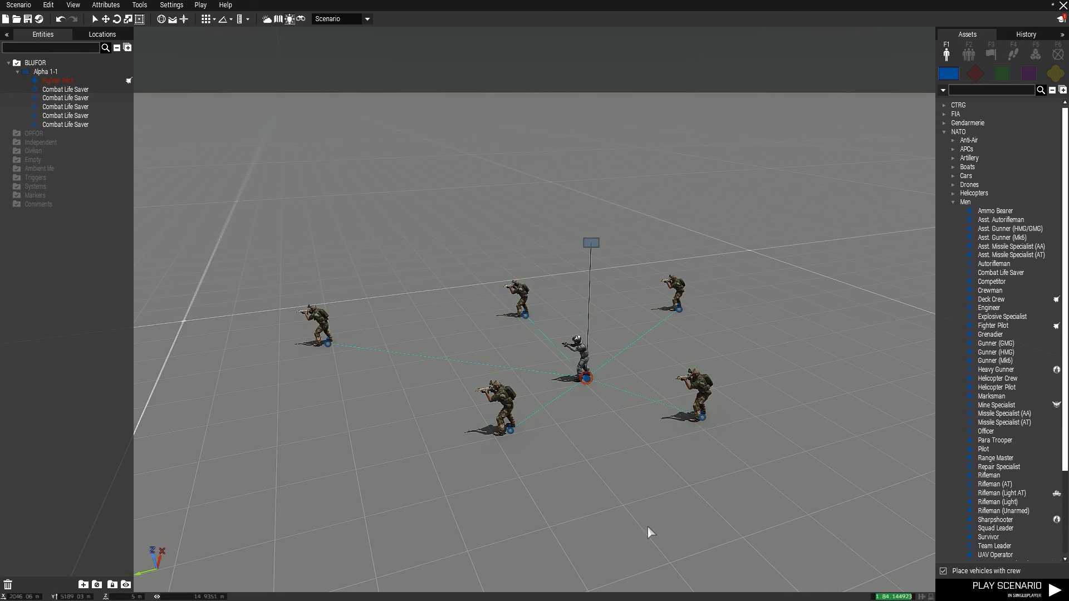
# Step: Examine the context options of one Combat Life Saver, including Play as the Character, and deselect the unit
pyautogui.rightClick(524, 294)
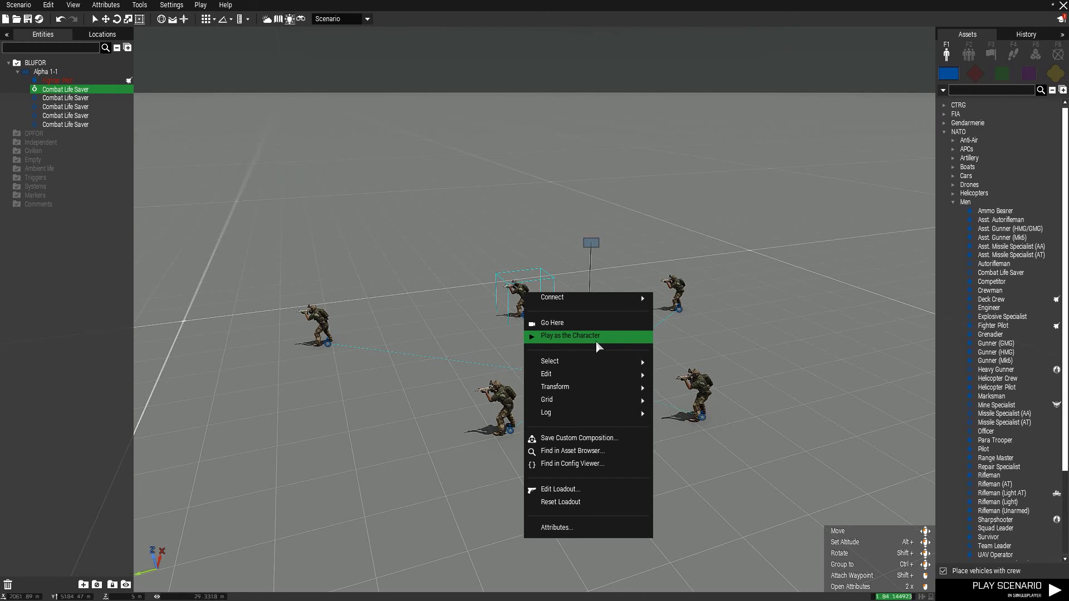
pyautogui.scroll(5, 470, 322)
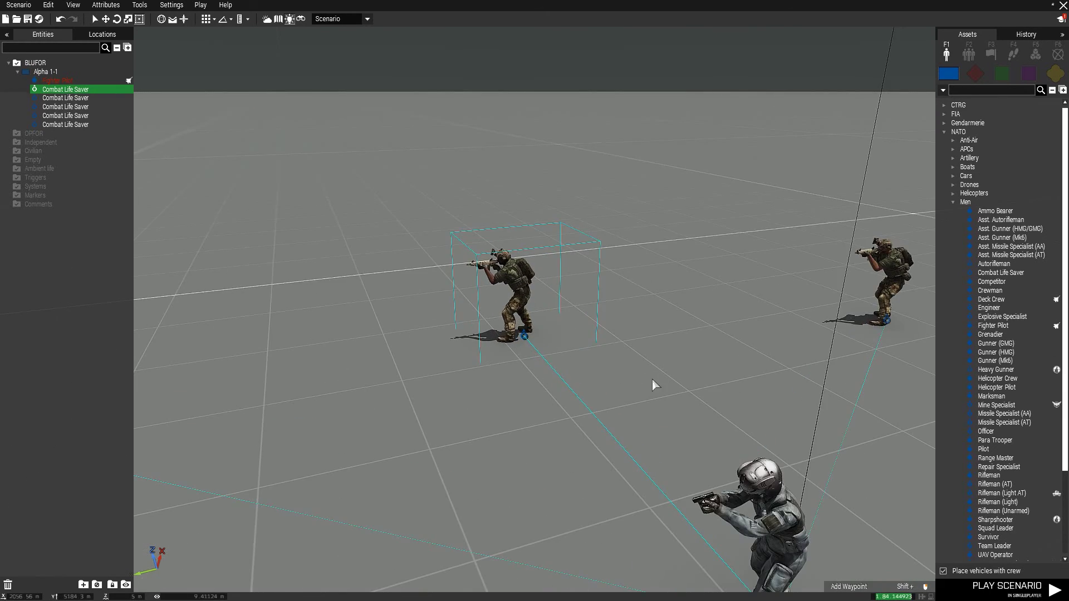
pyautogui.click(652, 378)
# Step: Launch the scenario in multiplayer with the host set to Internet, and return from role assignment to the editor
pyautogui.scroll(-10, 735, 376)
pyautogui.scroll(4, 735, 378)
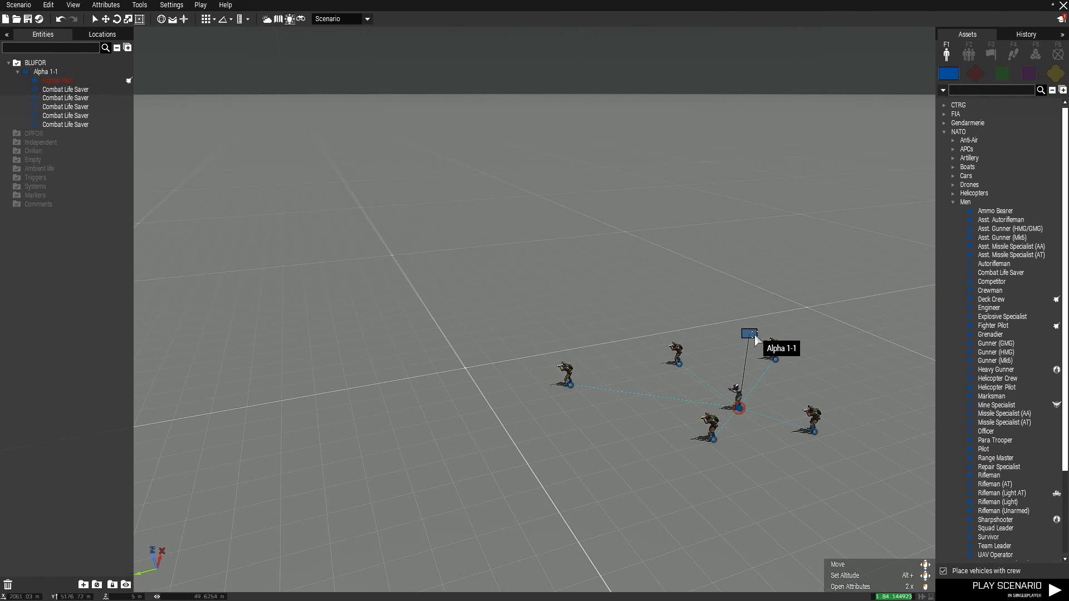
pyautogui.scroll(-3, 522, 365)
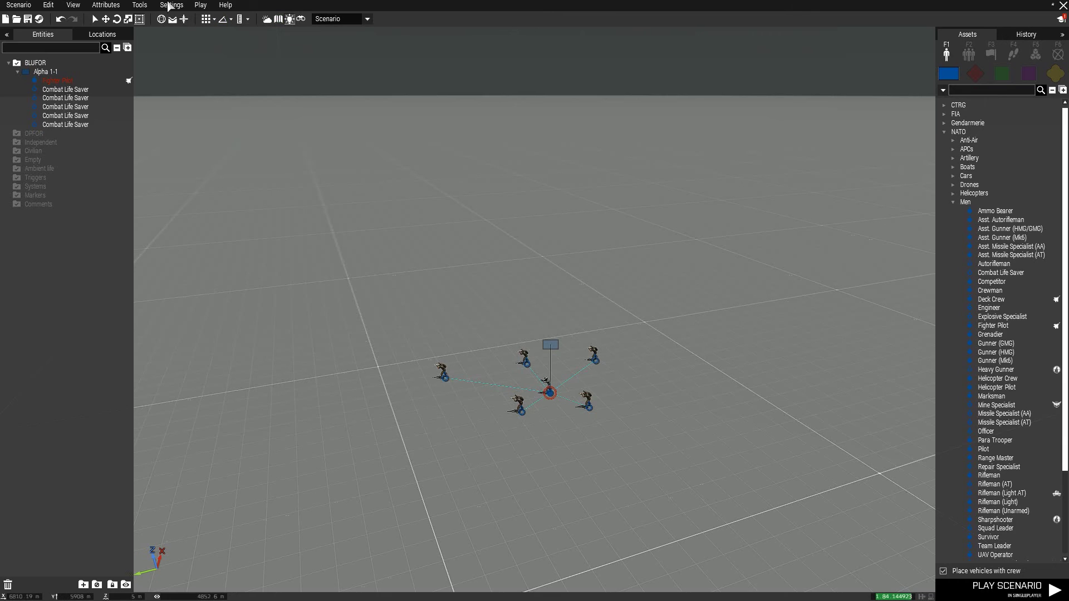
pyautogui.click(203, 7)
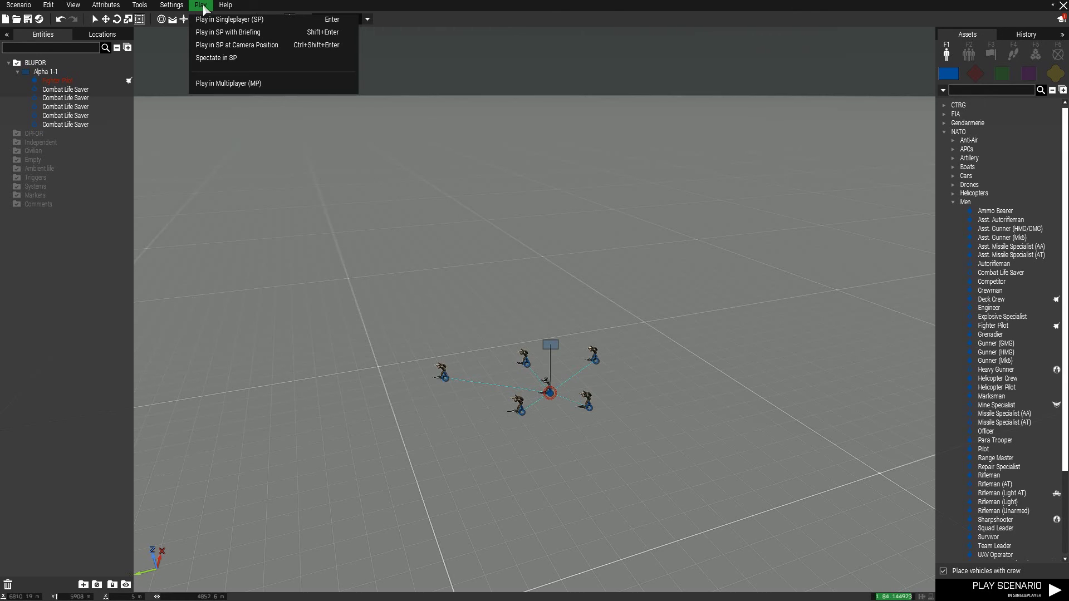
pyautogui.click(285, 85)
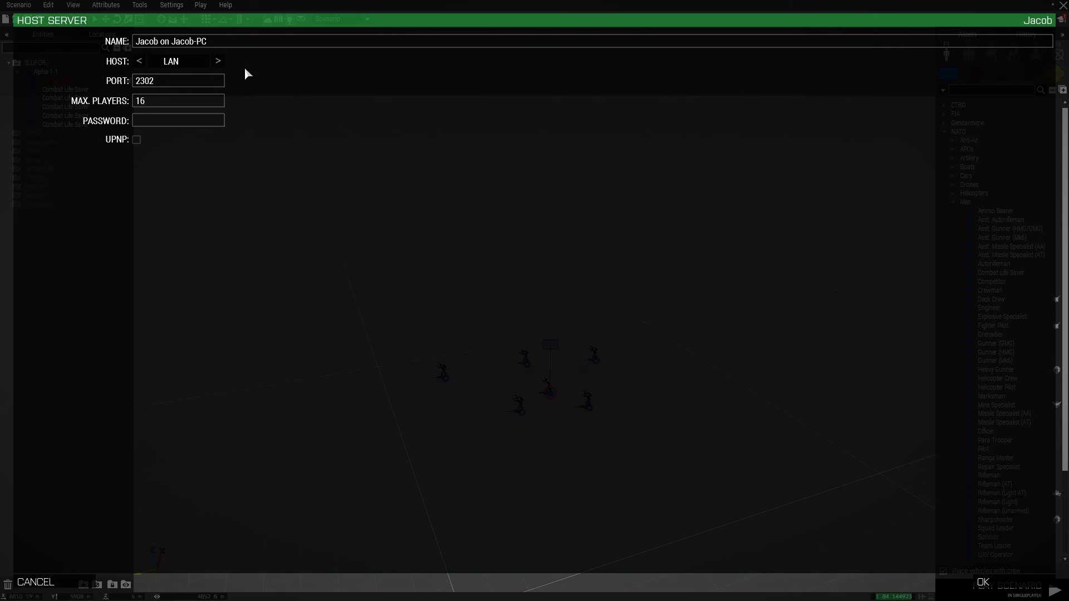
pyautogui.click(224, 62)
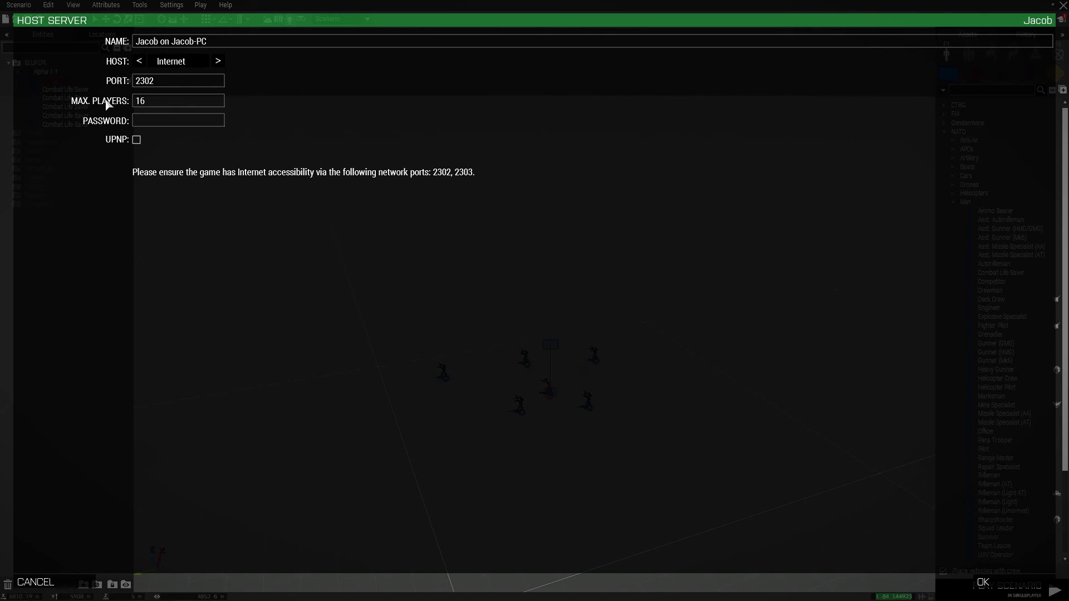
pyautogui.click(1026, 584)
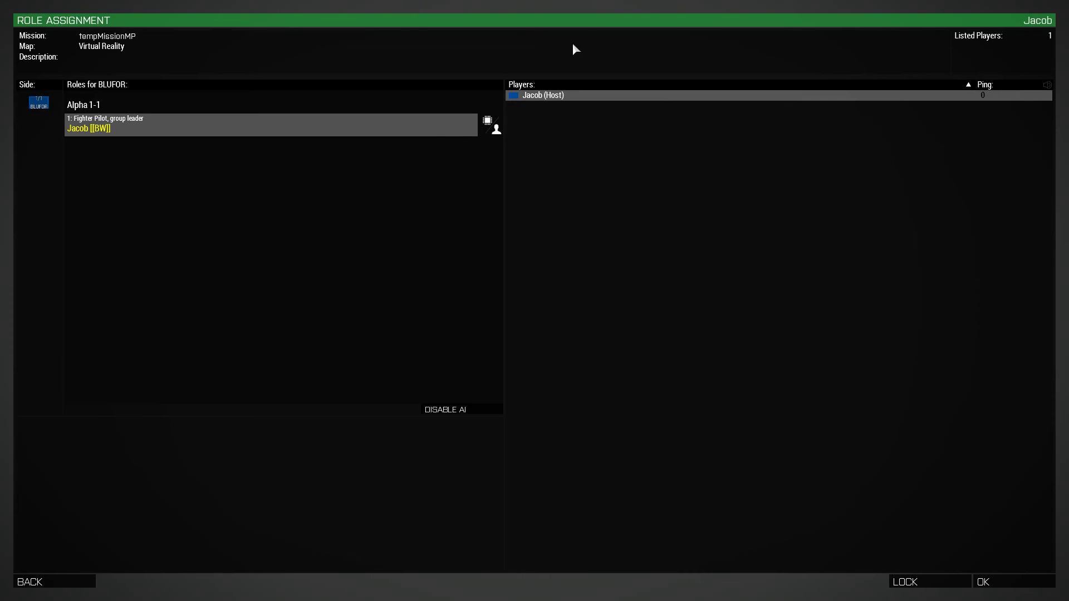
pyautogui.click(89, 582)
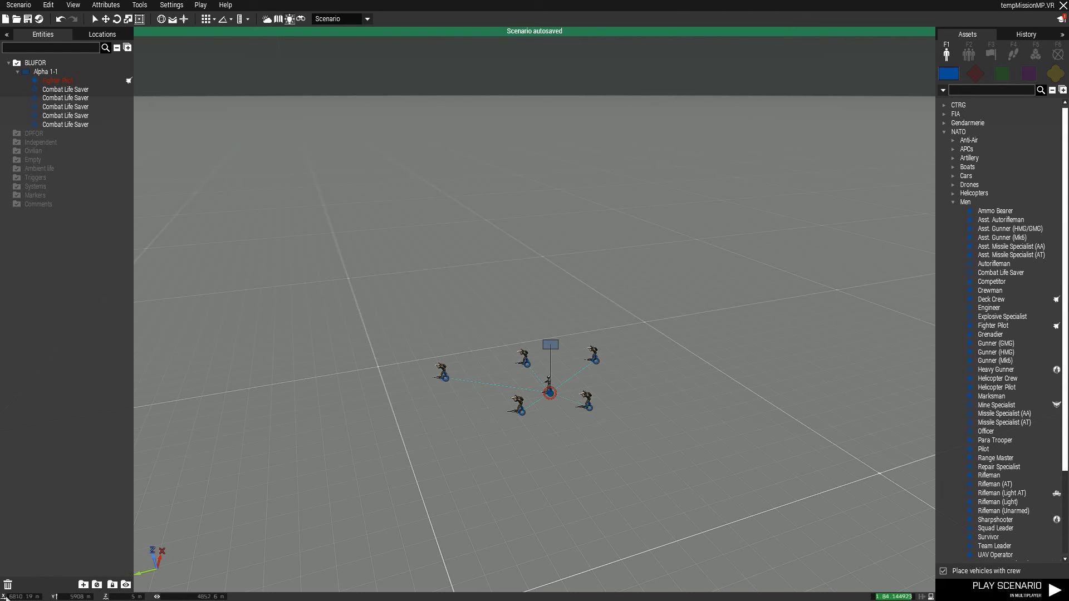
# Step: Look over the Fighter Pilot's group from several angles and save the scenario under its current name
pyautogui.scroll(5, 516, 398)
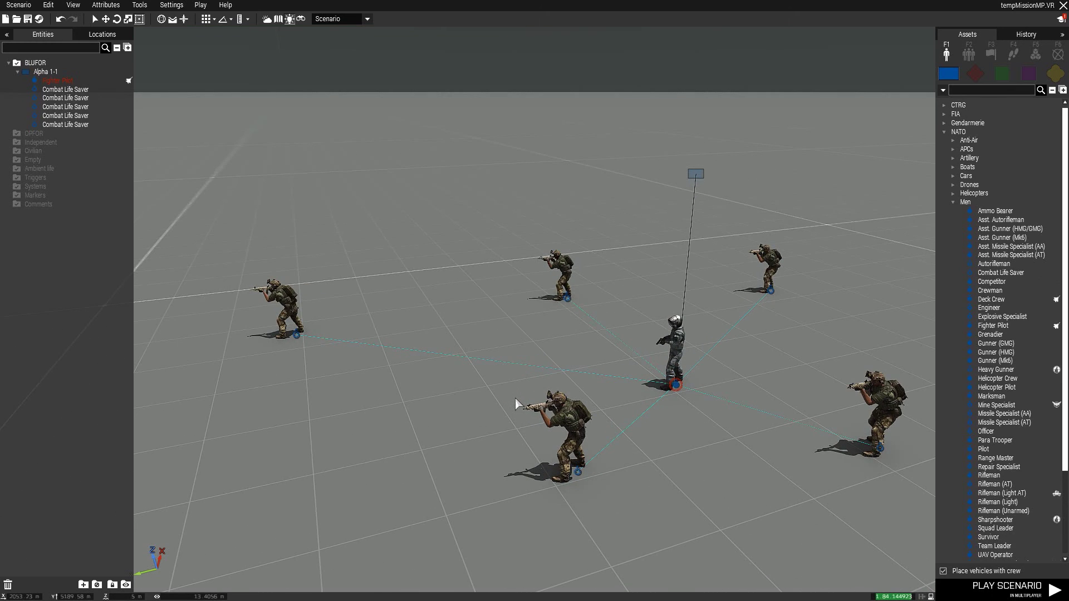
pyautogui.scroll(-5, 516, 398)
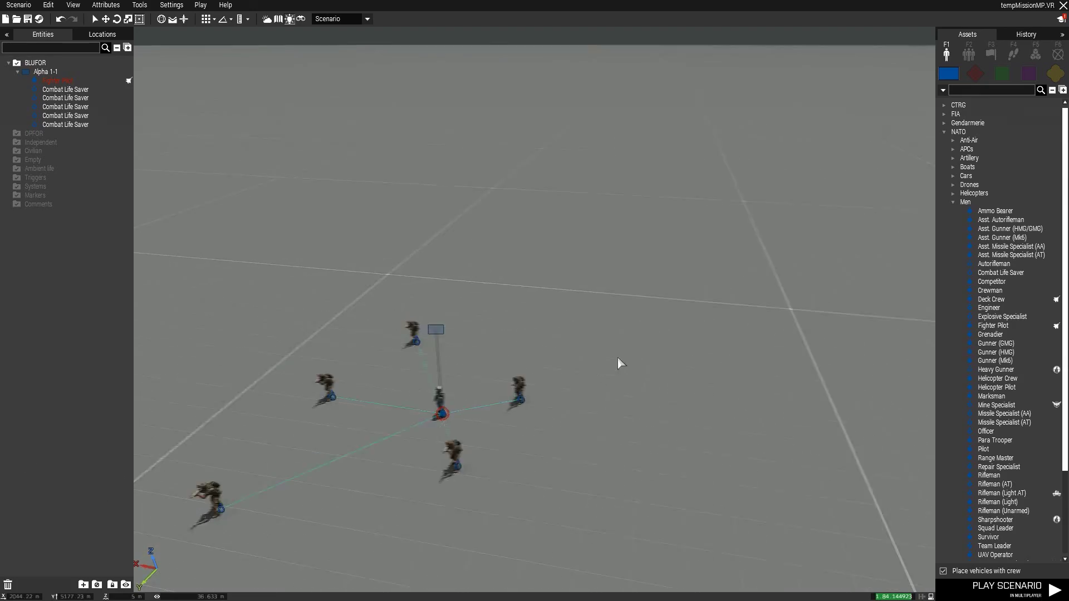
pyautogui.scroll(5, 656, 361)
pyautogui.scroll(-2, 641, 356)
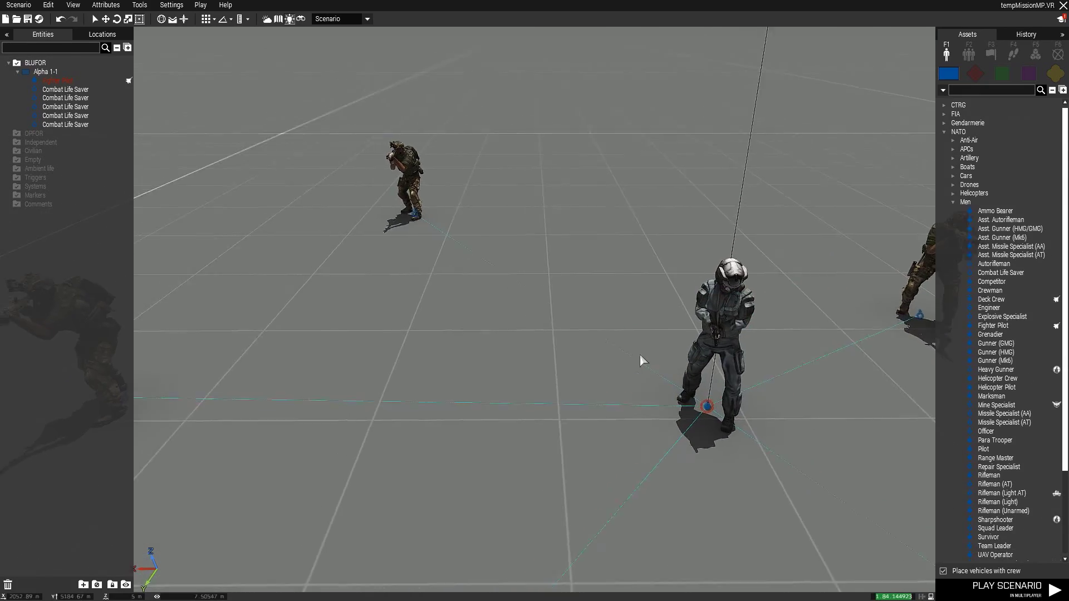
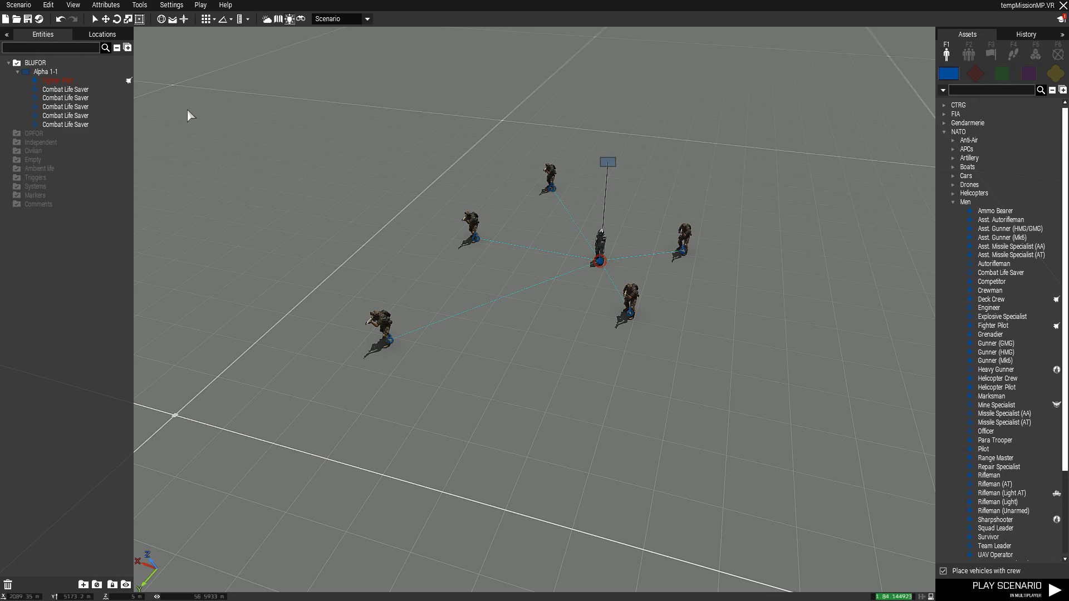
pyautogui.click(26, 8)
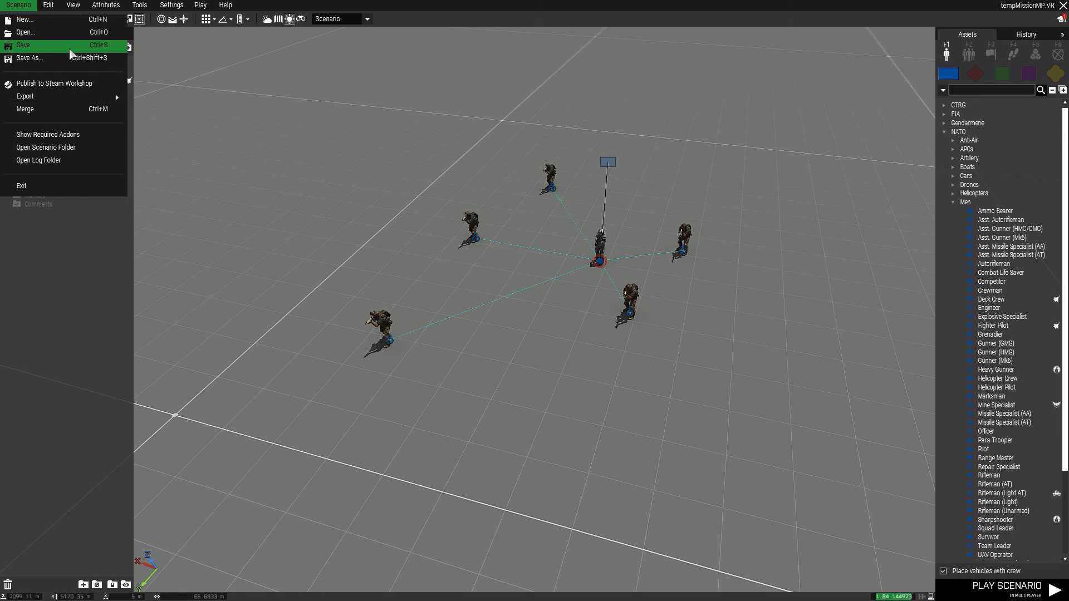
pyautogui.click(96, 53)
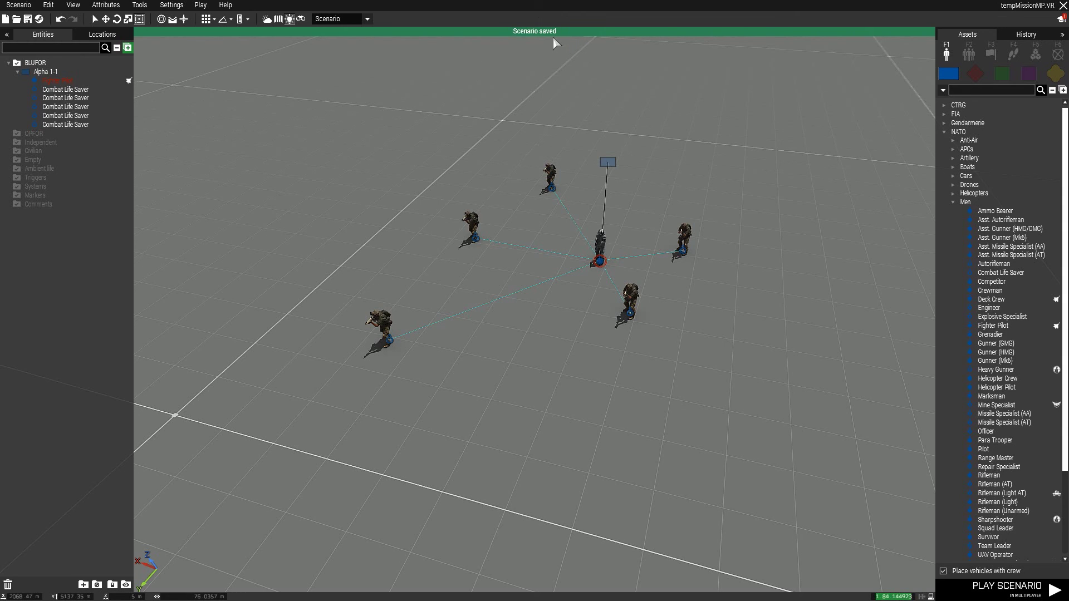
# Step: Examine the Save As options for a scenario, including the file name and mission folders, and close them without saving
pyautogui.click(22, 6)
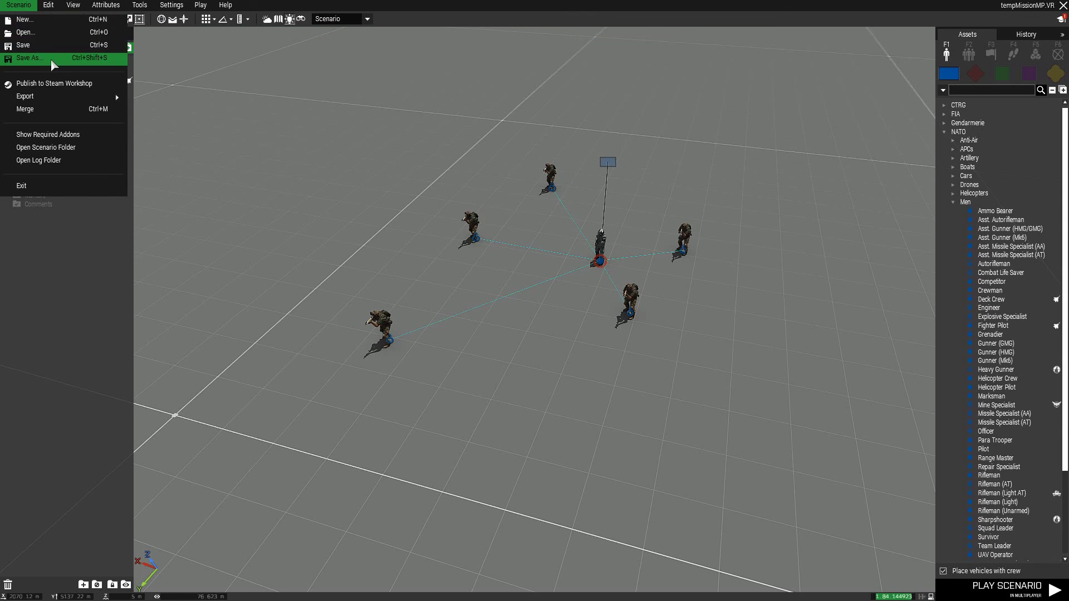
pyautogui.click(52, 61)
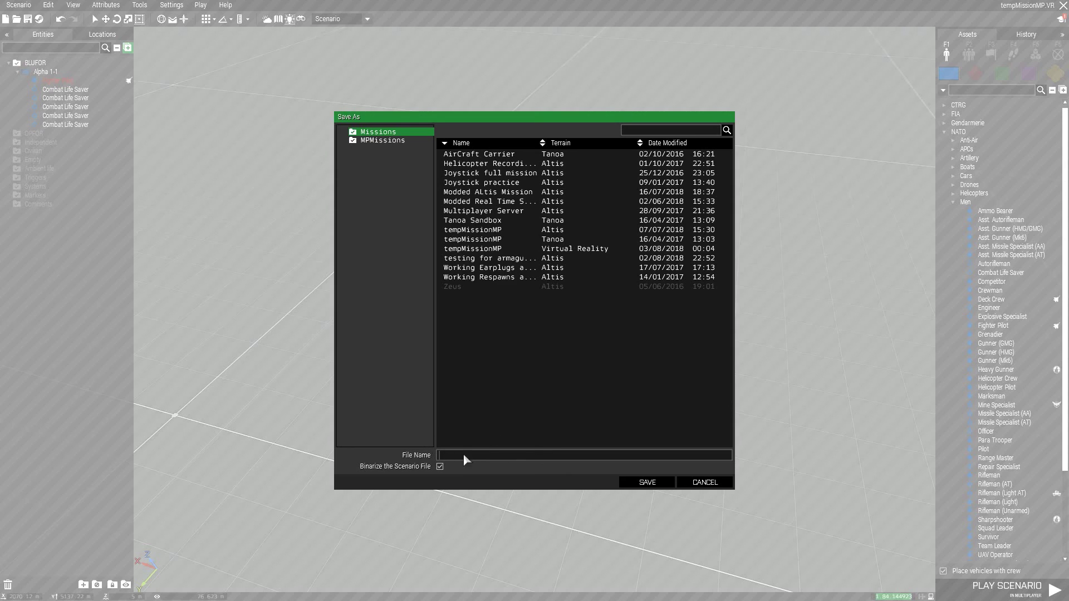
pyautogui.click(704, 483)
pyautogui.click(20, 6)
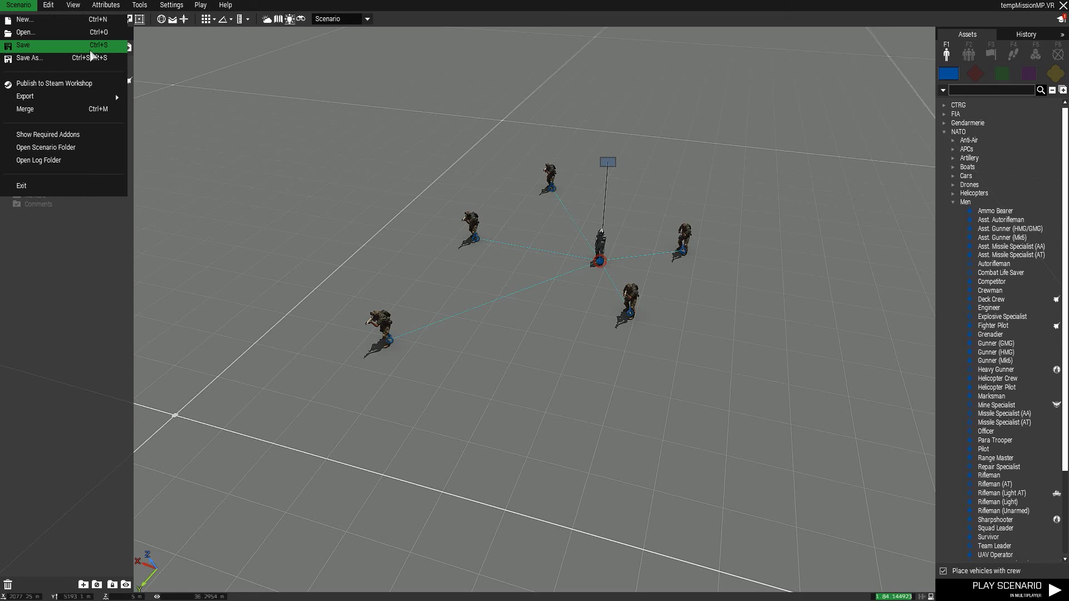
pyautogui.click(46, 62)
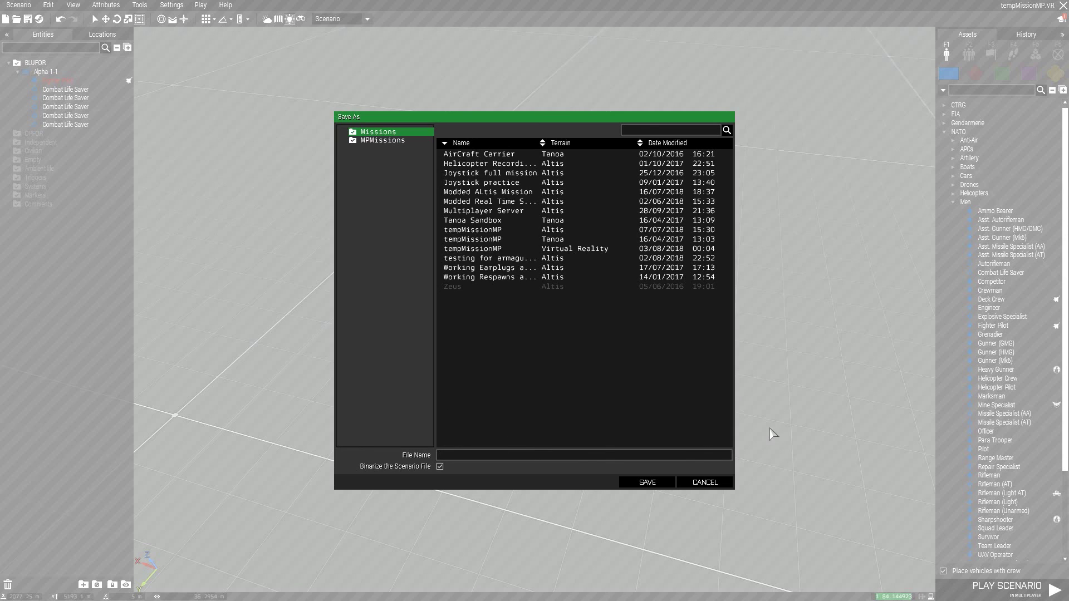
pyautogui.click(703, 482)
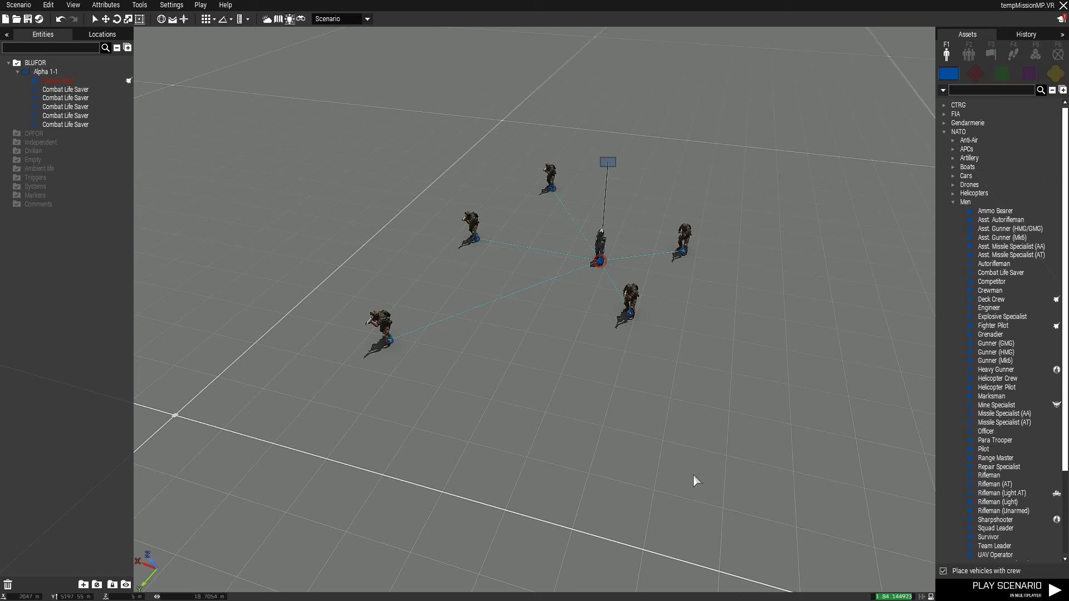
# Step: Export the current Virtual Reality scenario as a multiplayer mission
pyautogui.click(23, 5)
pyautogui.moveTo(56, 99)
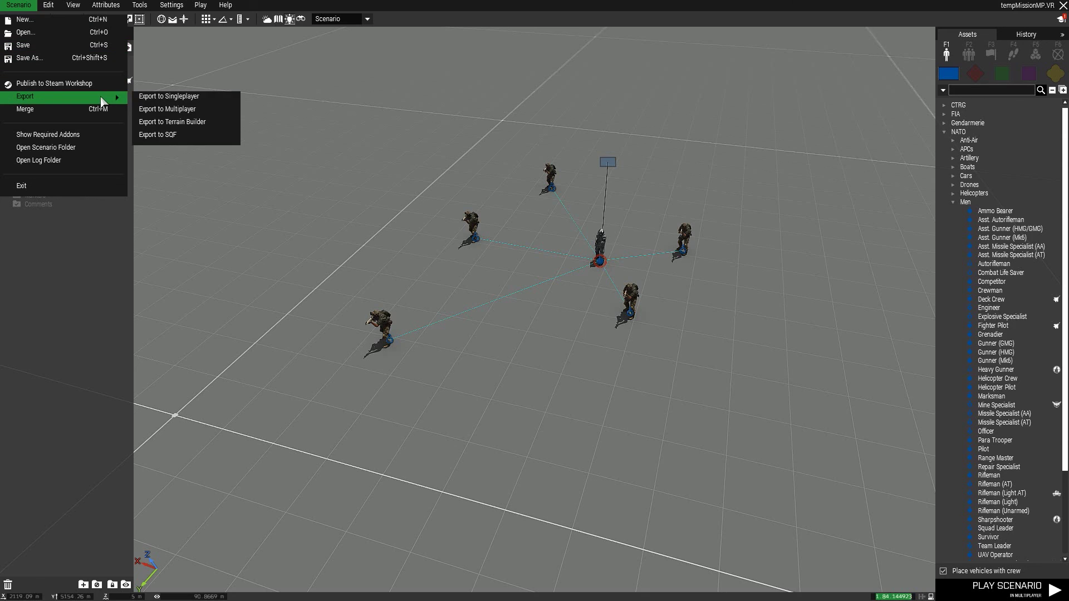
pyautogui.click(200, 110)
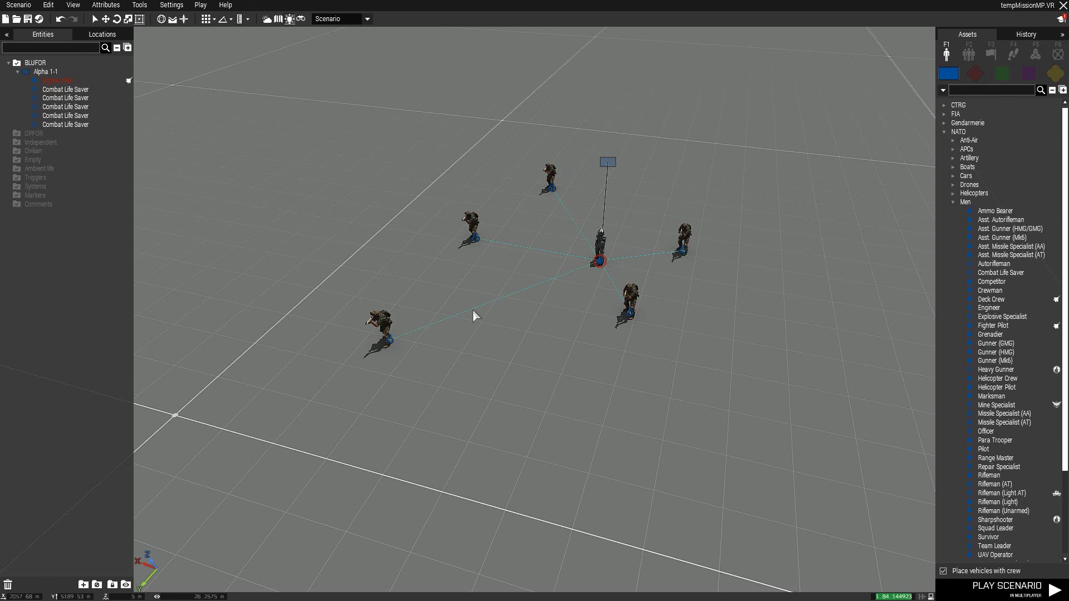
# Step: Examine the list of saved missions that can be opened, and close it without opening any
pyautogui.click(19, 5)
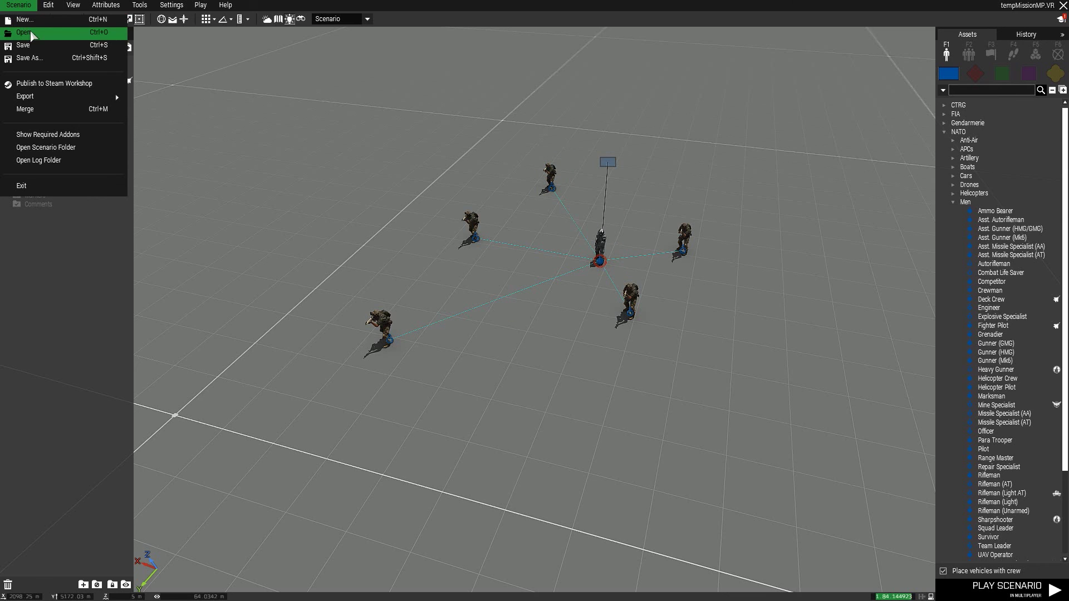
pyautogui.click(25, 31)
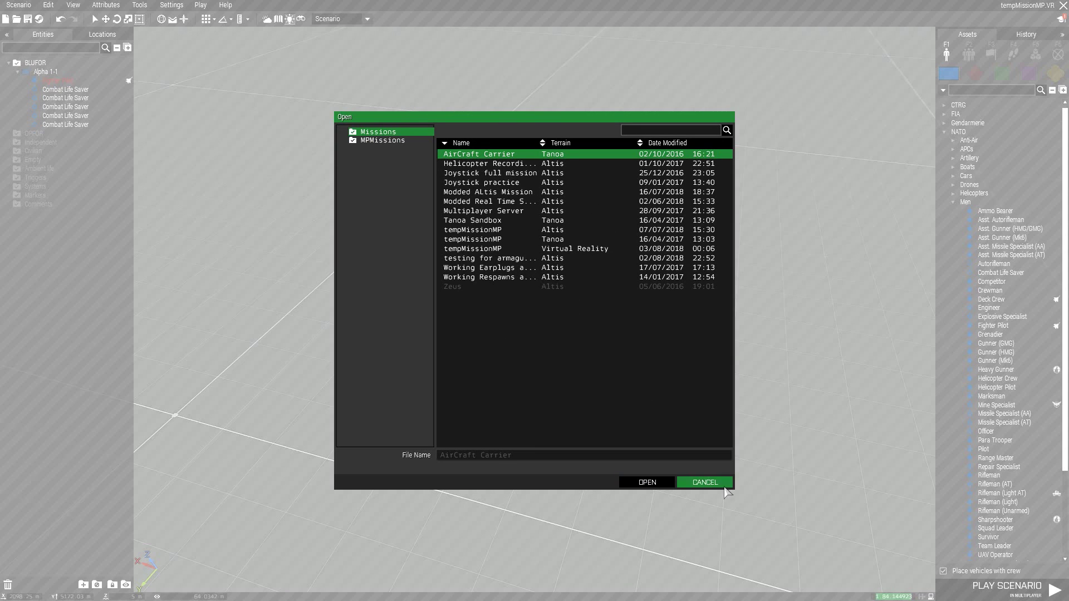
pyautogui.click(704, 482)
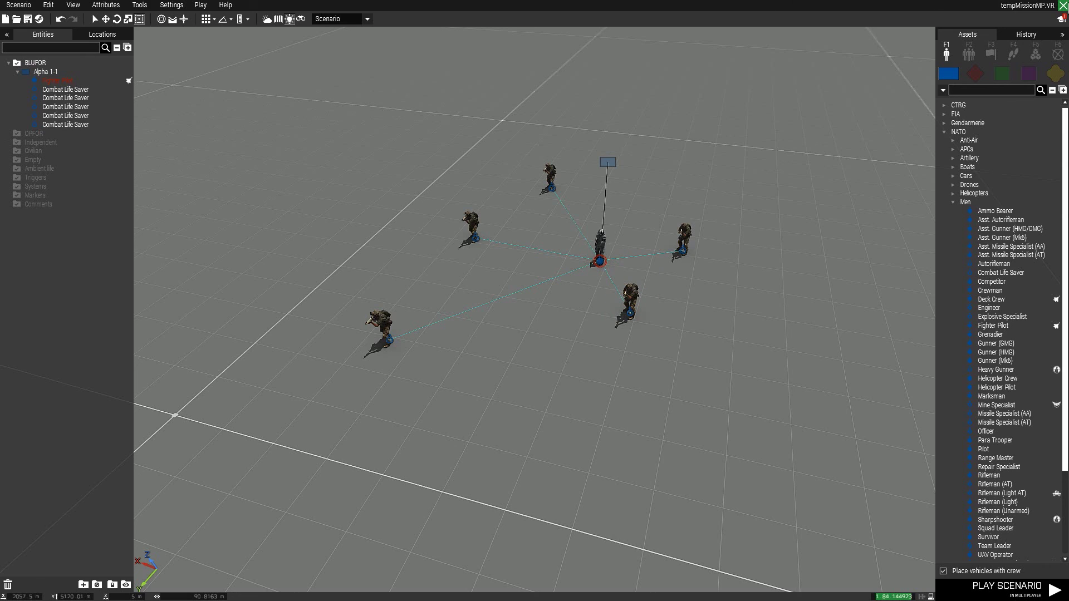
# Step: Close the editor, accept shutting down the server, and check the list of singleplayer scenarios
pyautogui.click(1062, 5)
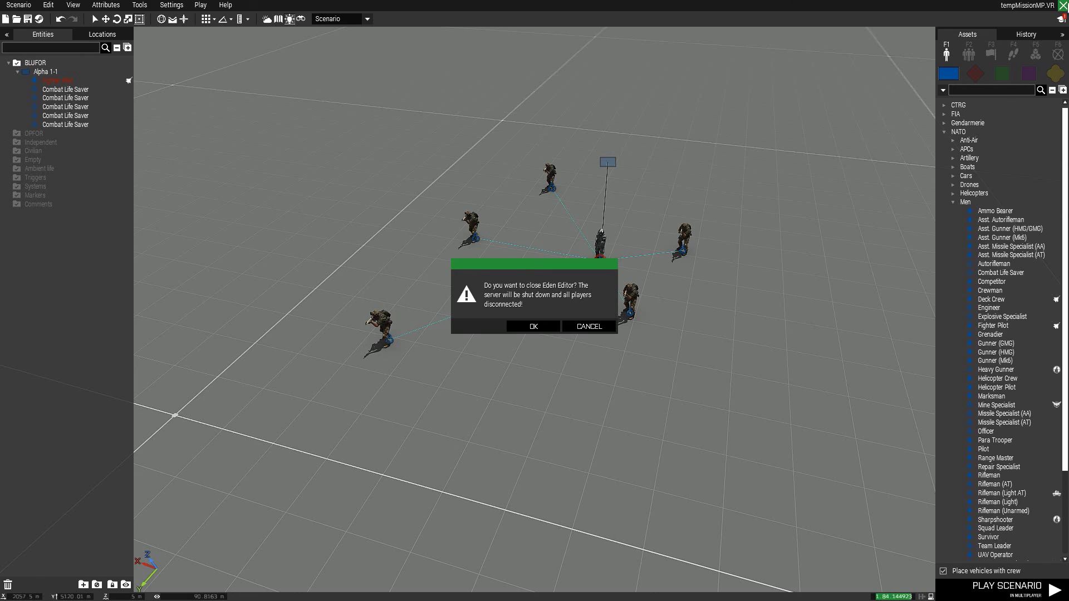
pyautogui.click(532, 326)
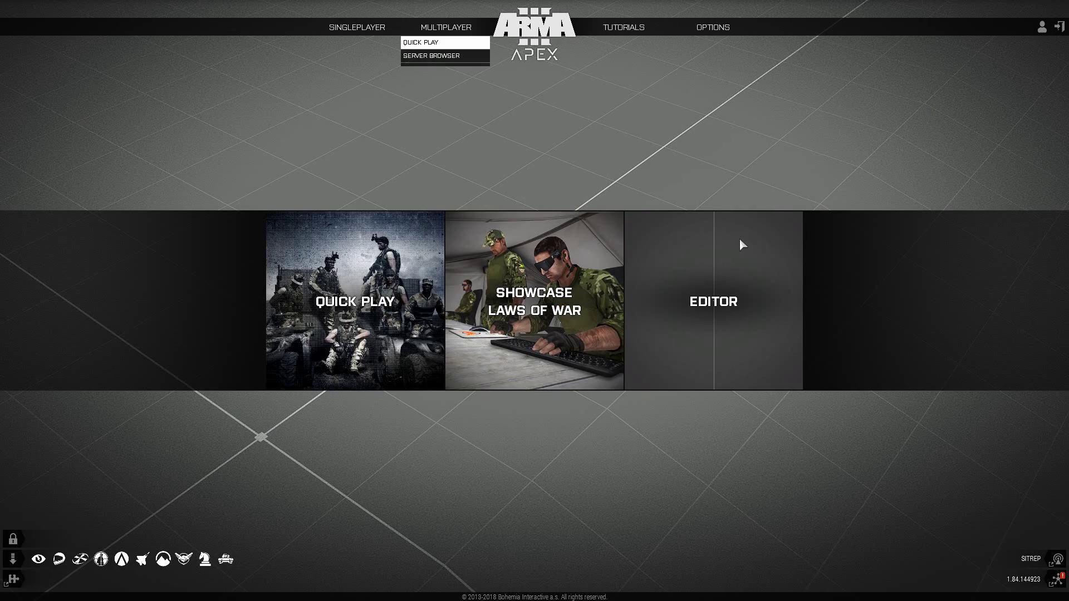
pyautogui.moveTo(358, 34)
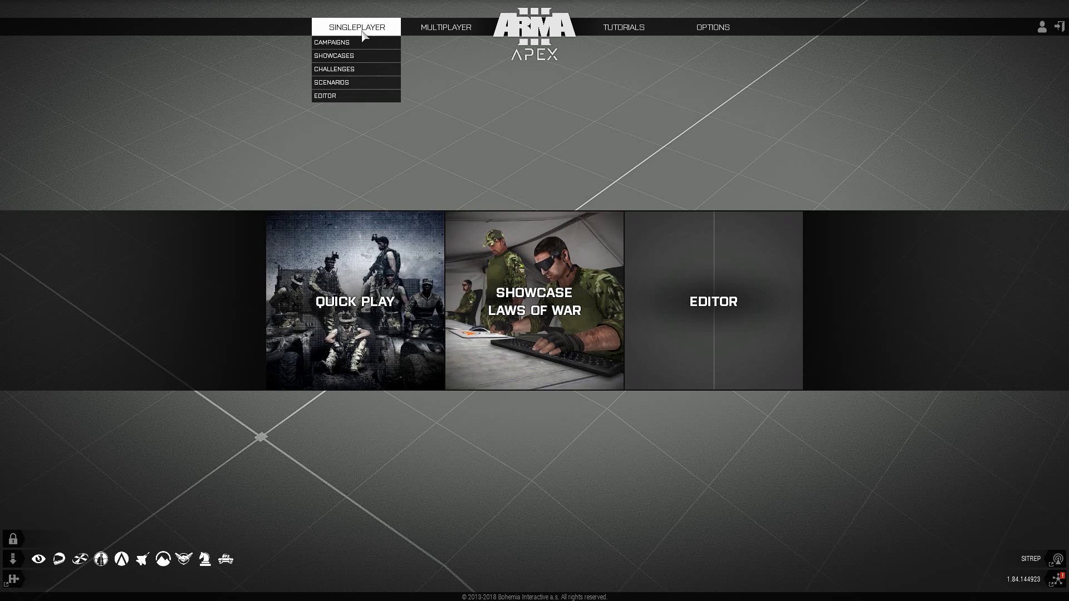
pyautogui.click(350, 83)
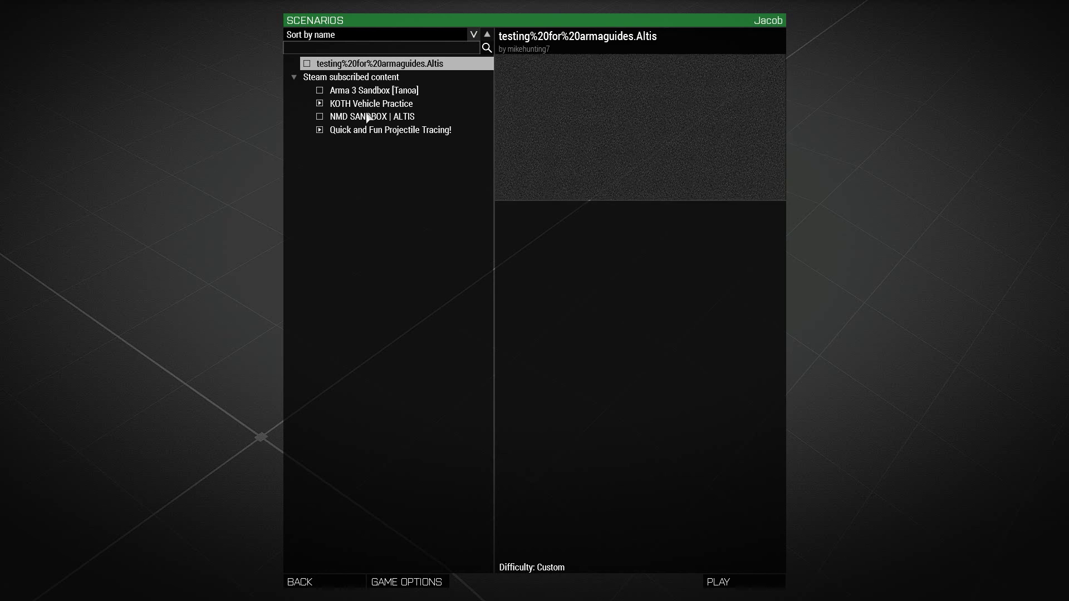
pyautogui.click(300, 581)
# Step: Host a LAN server from the server browser, examine the missions for Stratis and Altis, and return to the main menu
pyautogui.moveTo(450, 31)
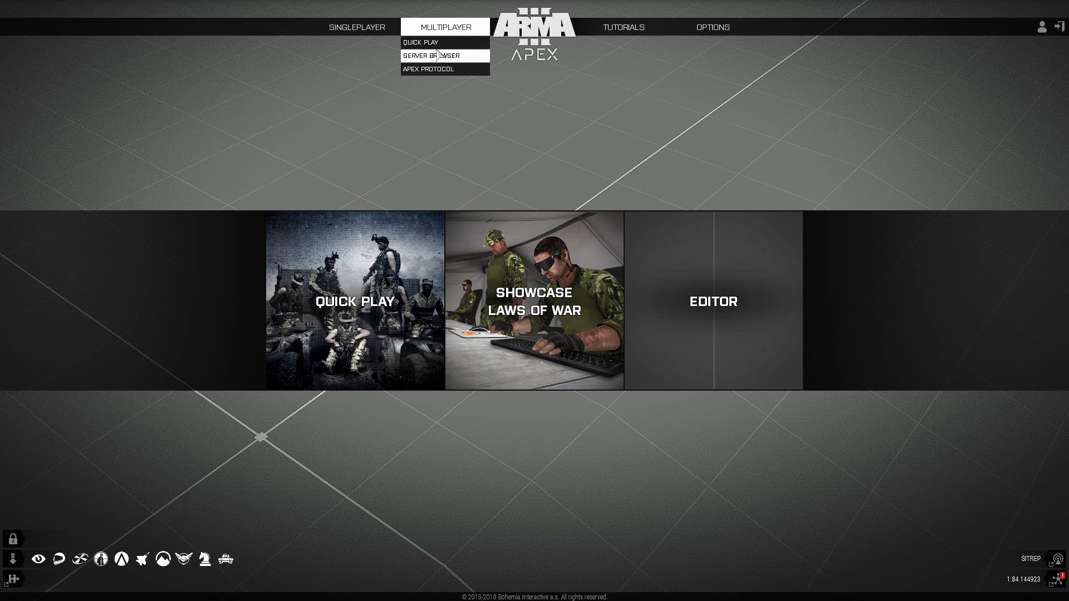
pyautogui.click(446, 55)
pyautogui.click(362, 34)
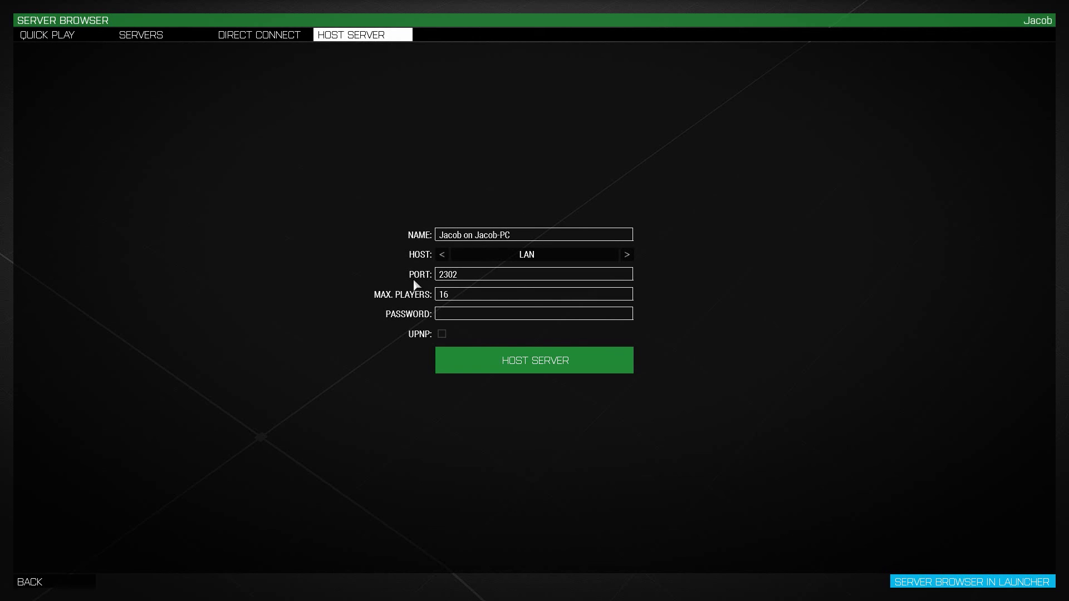
pyautogui.click(551, 360)
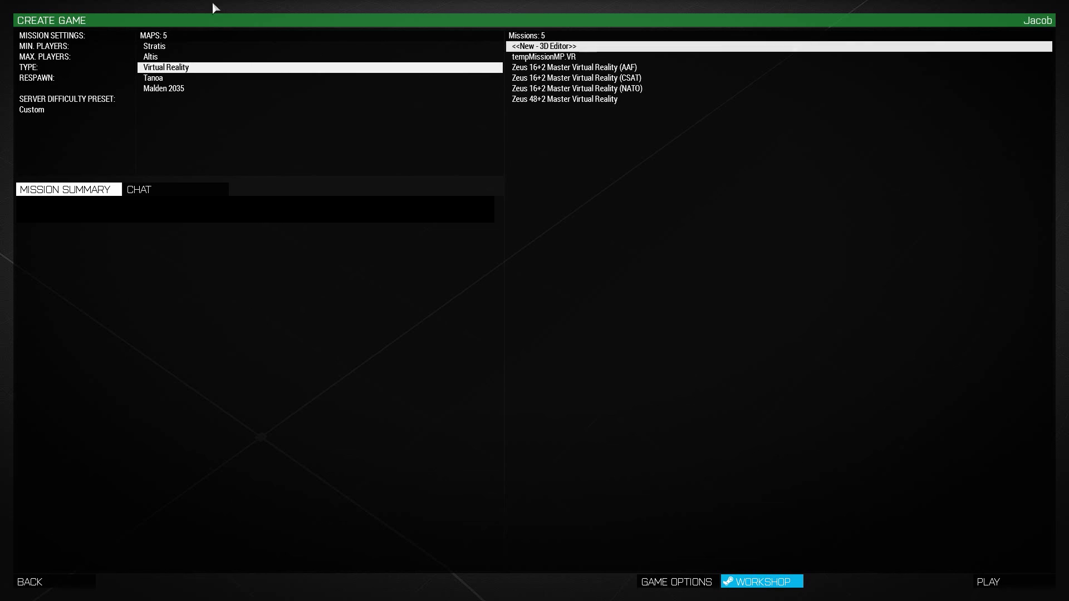
pyautogui.click(161, 46)
pyautogui.click(159, 58)
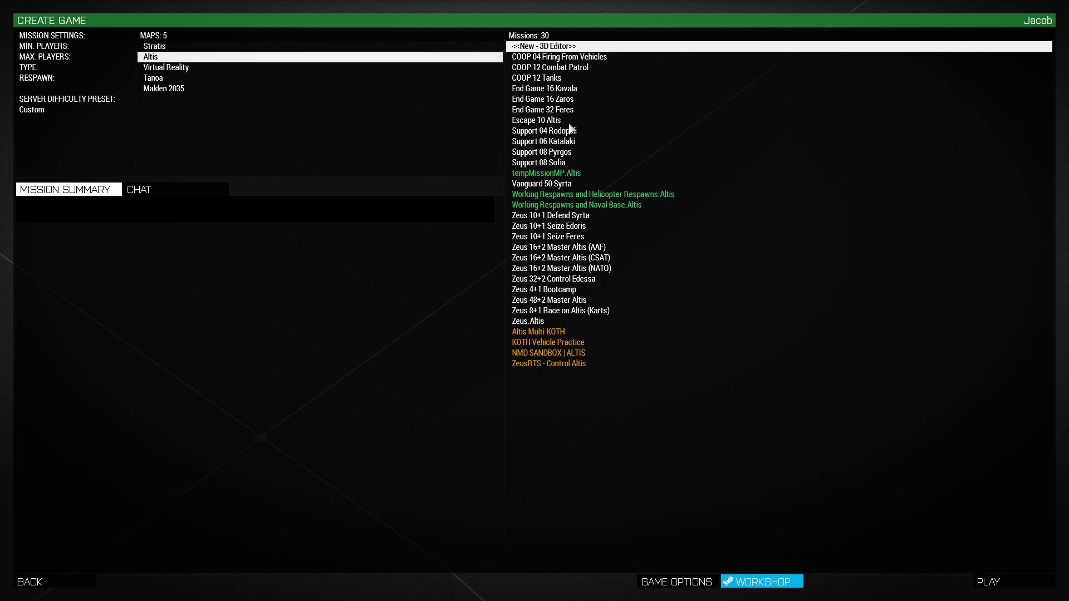
pyautogui.click(48, 573)
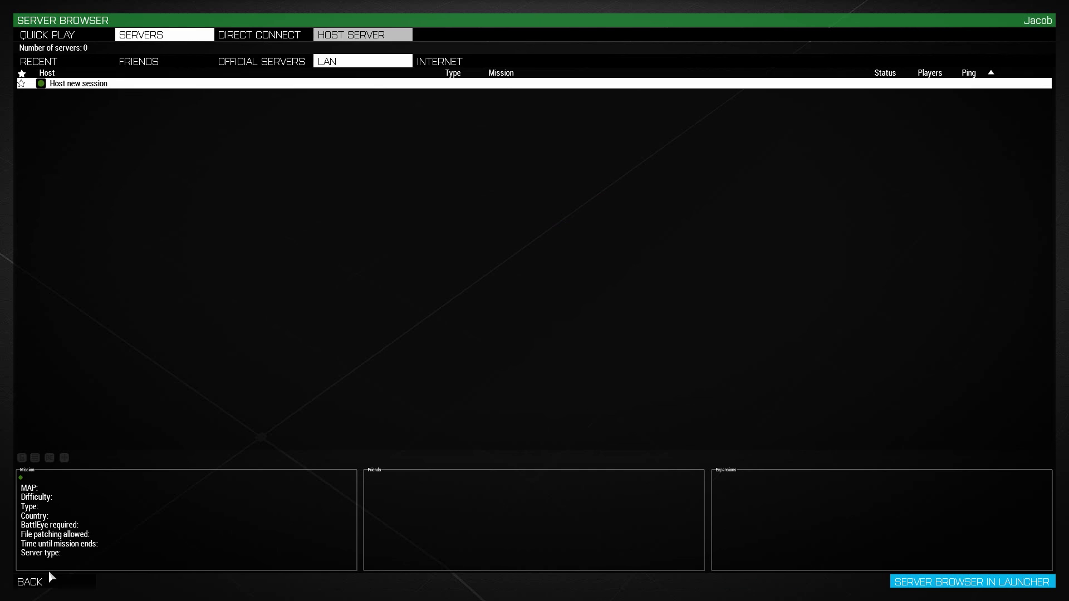
pyautogui.click(48, 577)
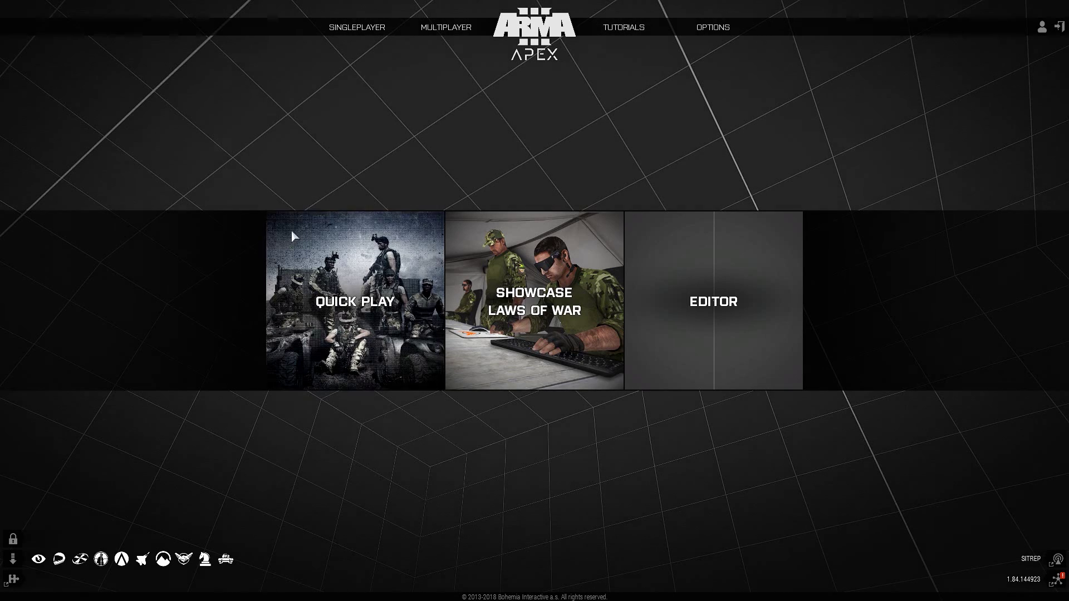
pyautogui.moveTo(362, 46)
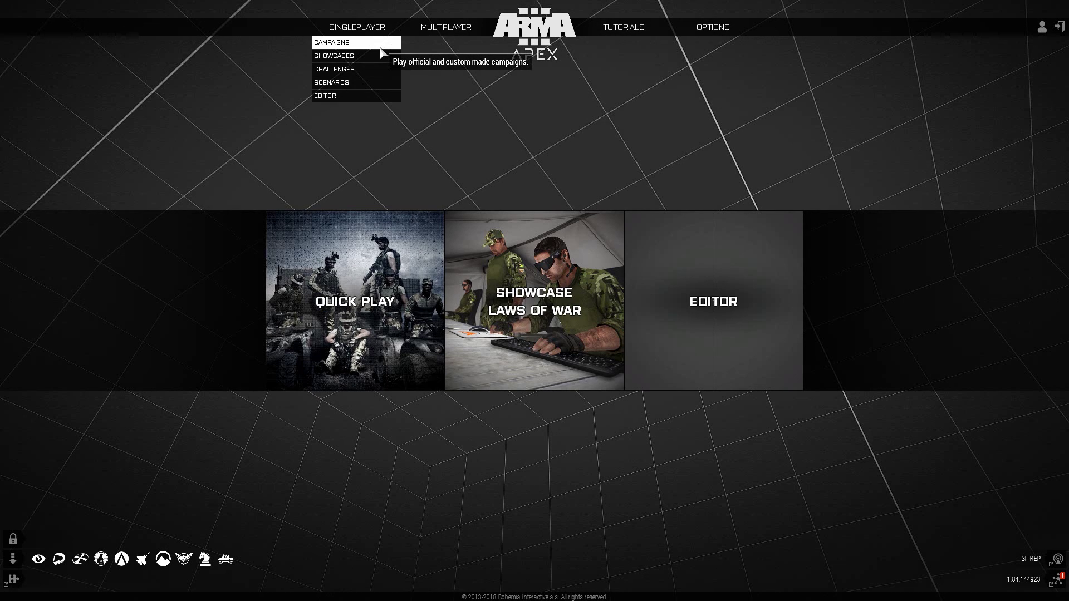